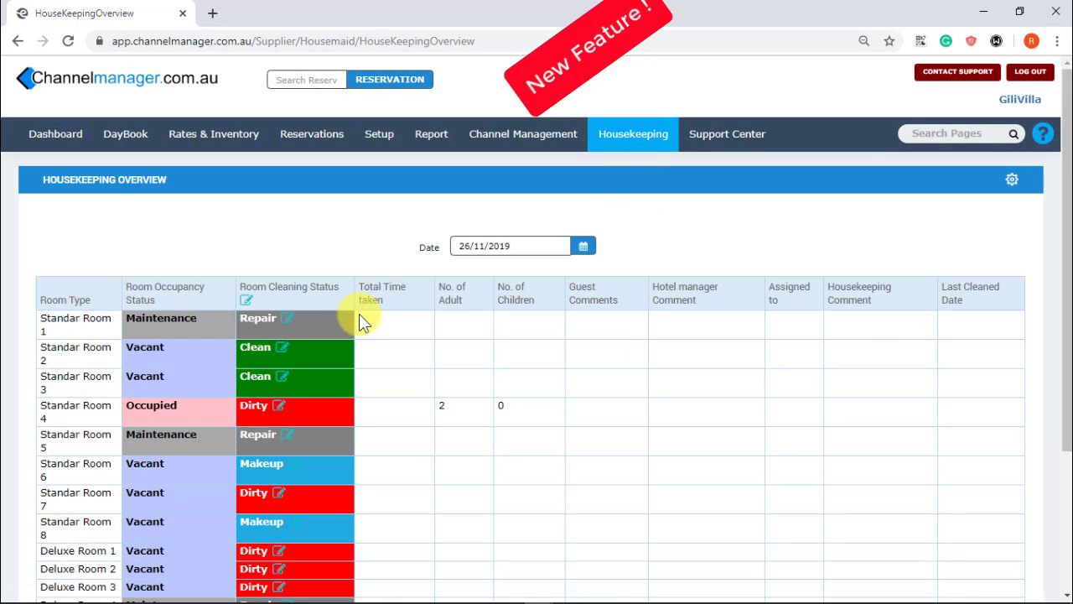
View the colour legend for the cleaning and occupancy statuses on the Housekeeping Overview, and close it
{"action": "scroll", "coordinate": [1054, 246], "scroll_direction": "down", "scroll_amount": 1}
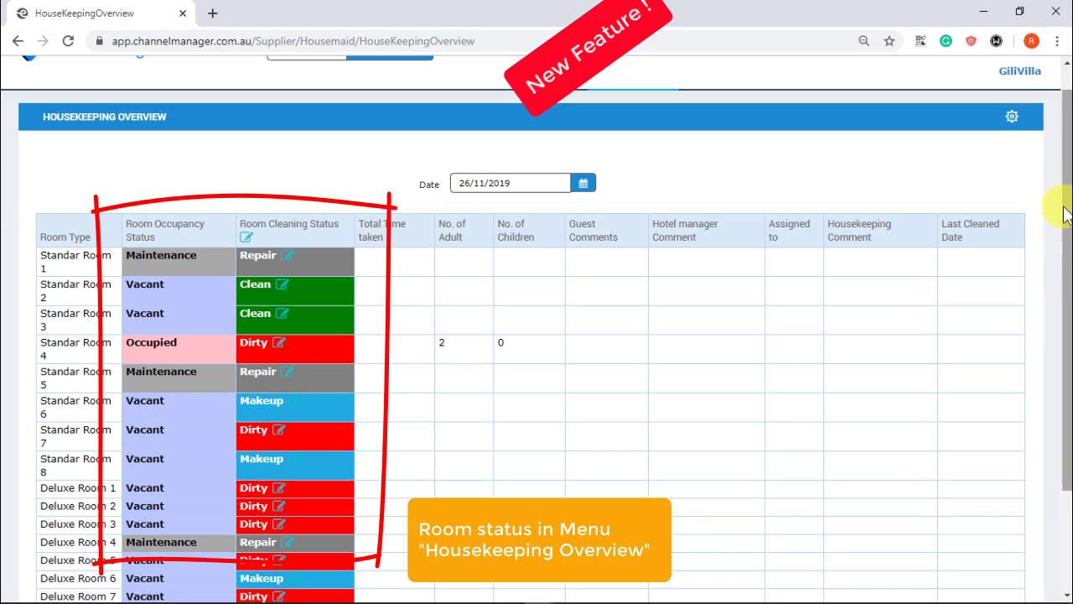
{"action": "left_click", "coordinate": [1011, 116]}
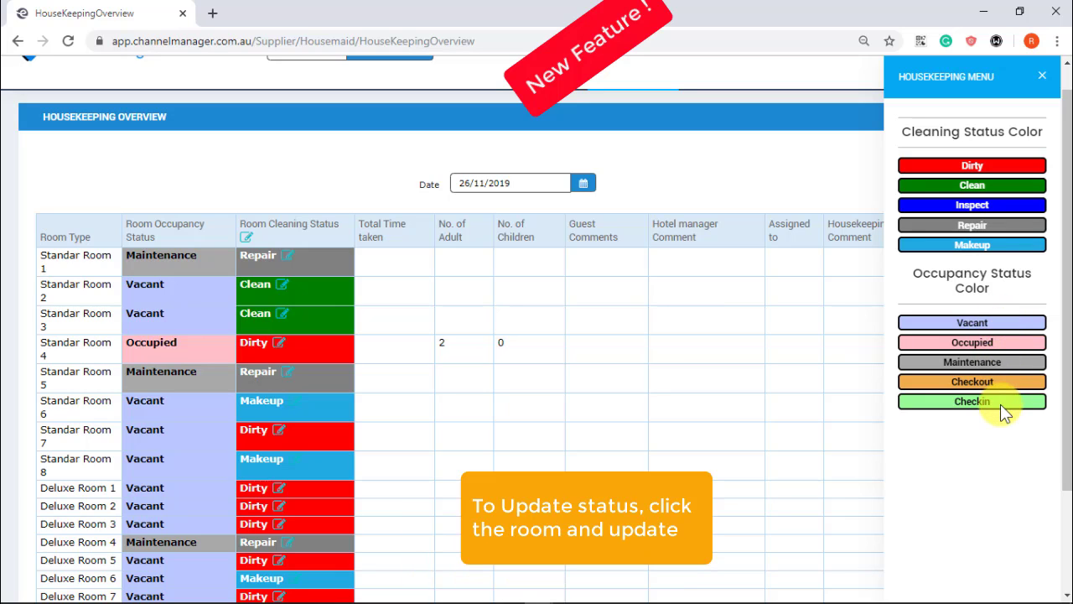
{"action": "left_click", "coordinate": [739, 436]}
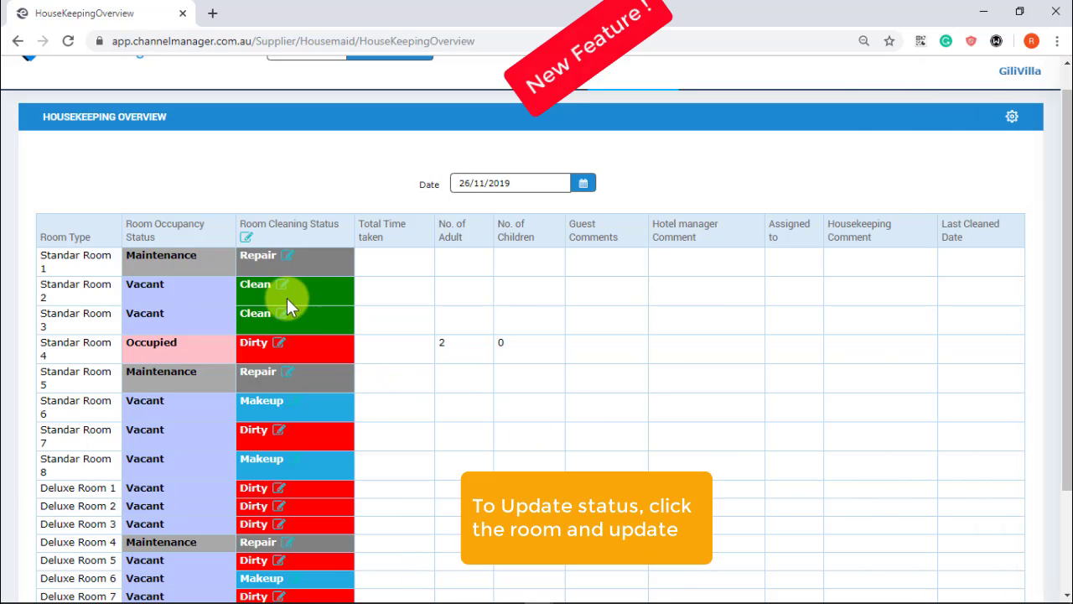
Update the cleaning status of Standar Room 1 to Clean and save it
{"action": "left_click", "coordinate": [285, 257]}
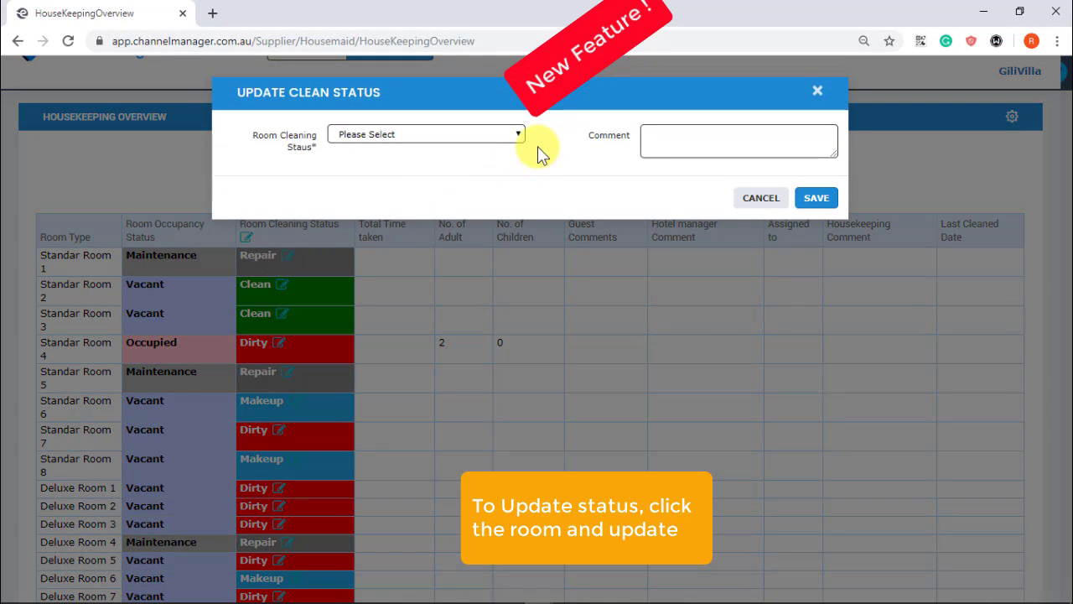
{"action": "left_click", "coordinate": [514, 136]}
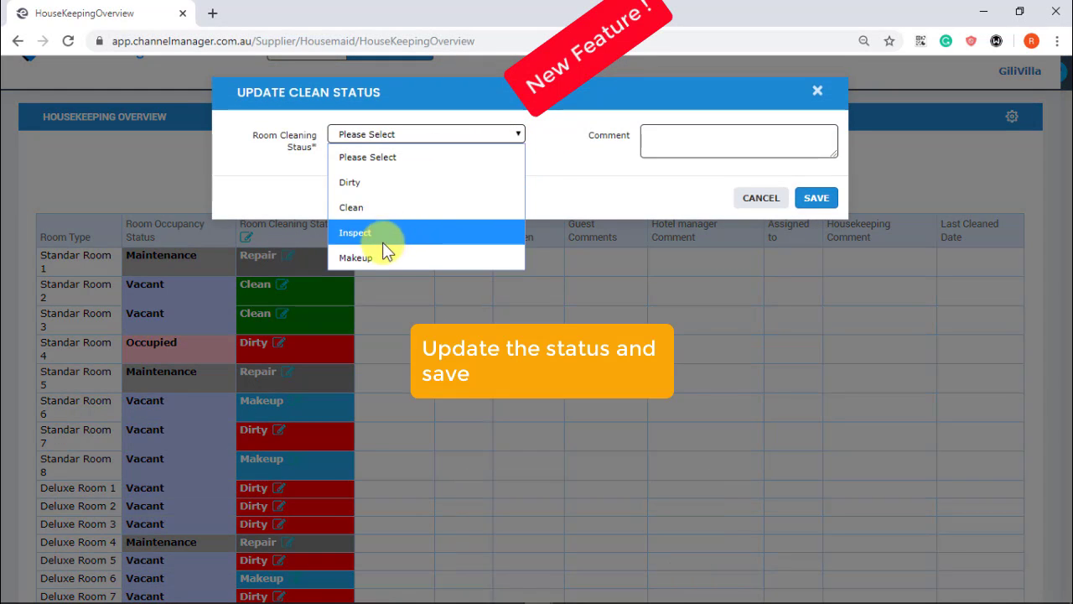
{"action": "left_click", "coordinate": [372, 209]}
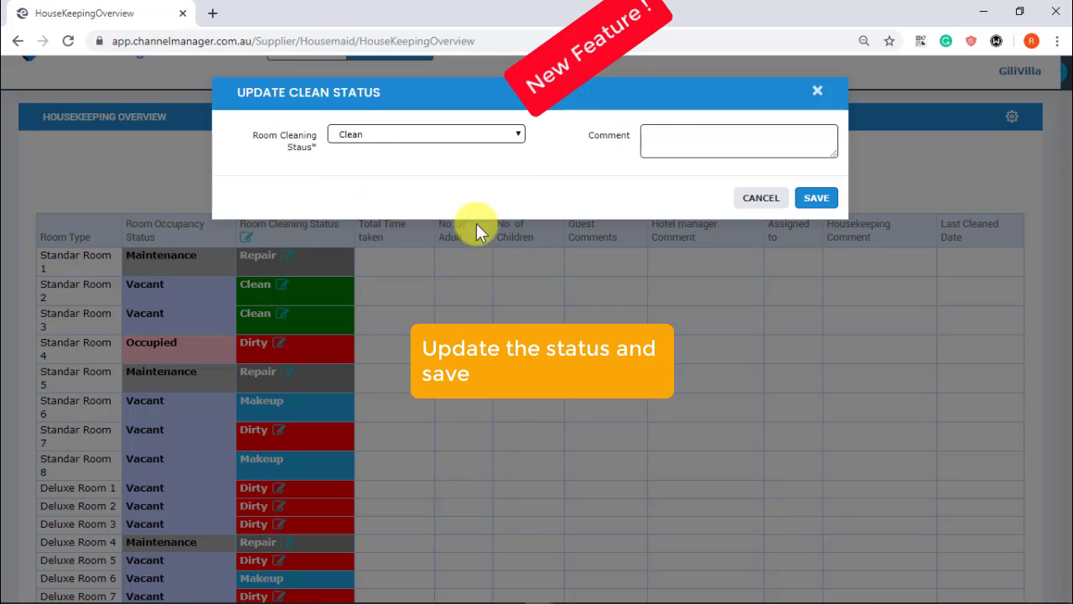
{"action": "left_click", "coordinate": [820, 201]}
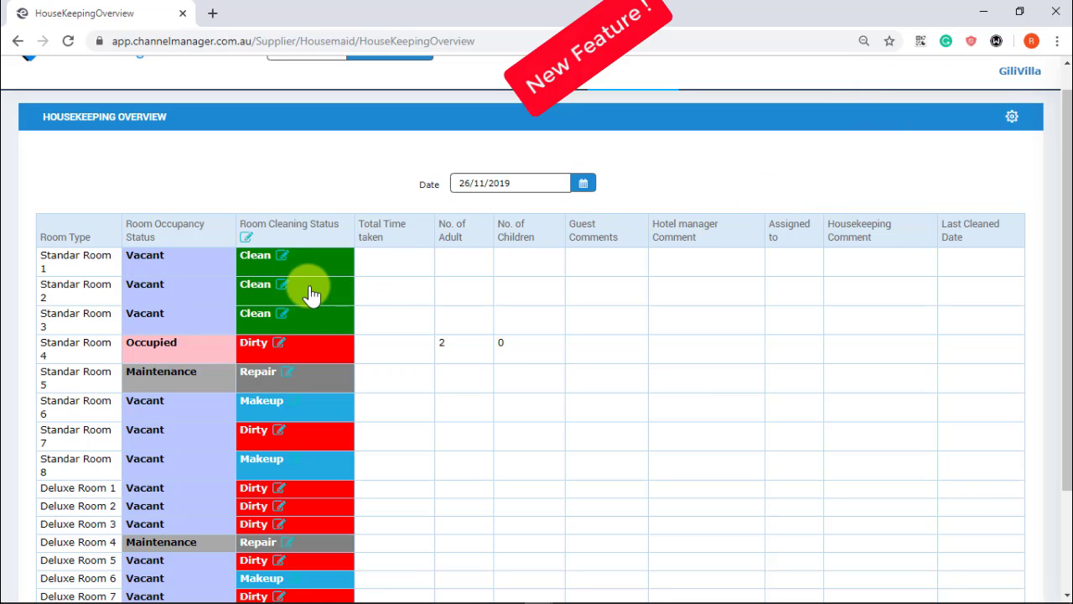
Update the cleaning status of Standar Room 2 to Dirty and save it
{"action": "left_click", "coordinate": [282, 286]}
{"action": "left_click", "coordinate": [516, 134]}
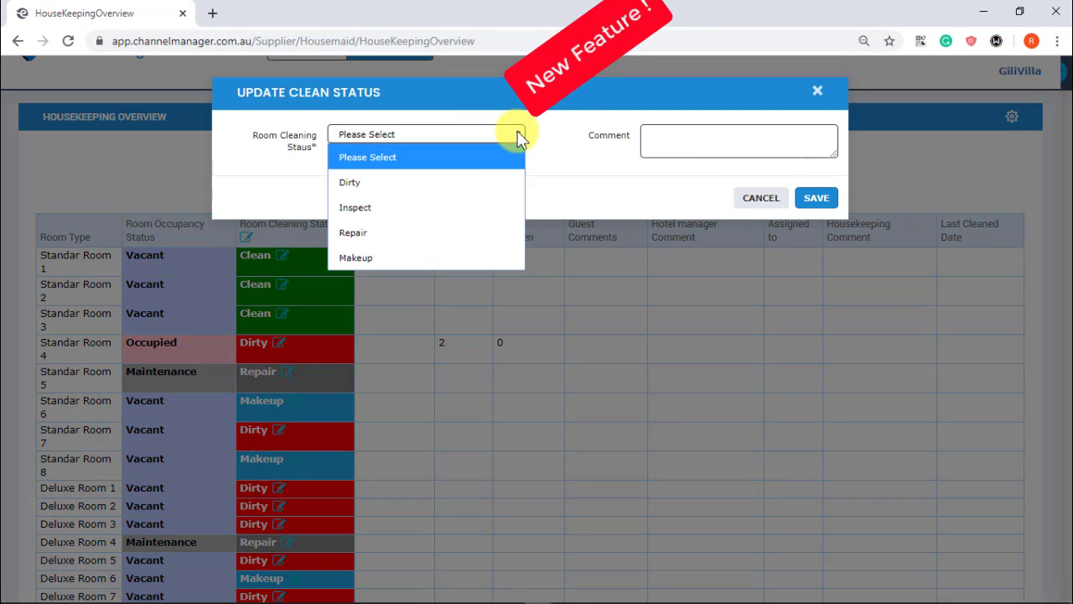
{"action": "left_click", "coordinate": [417, 183]}
{"action": "left_click", "coordinate": [813, 199]}
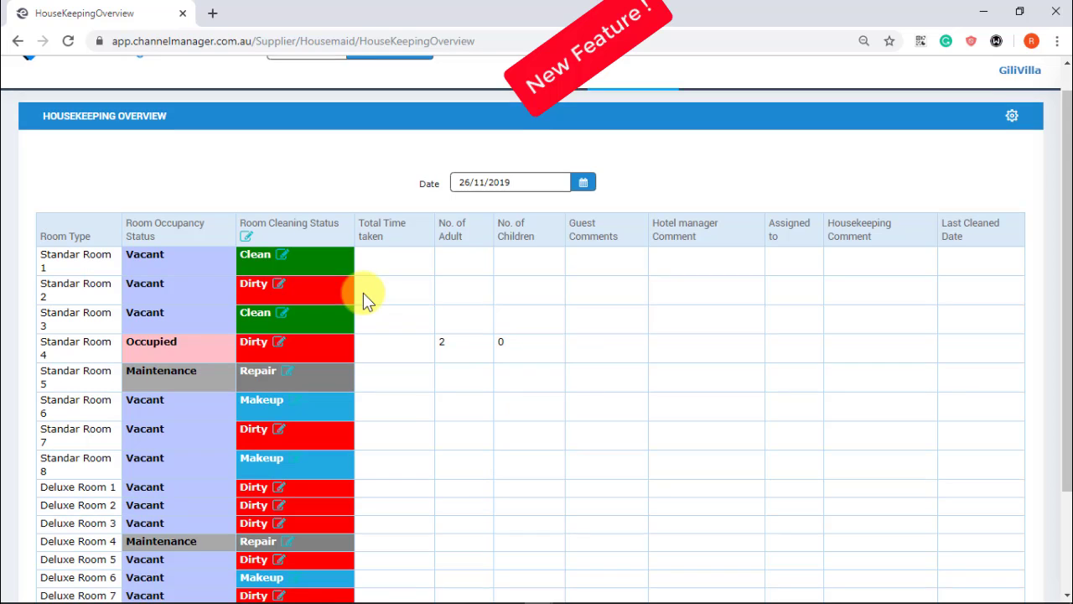
Look at the DayBook, and open the Housekeeping Tasks page
{"action": "scroll", "coordinate": [363, 293], "scroll_direction": "down", "scroll_amount": 2}
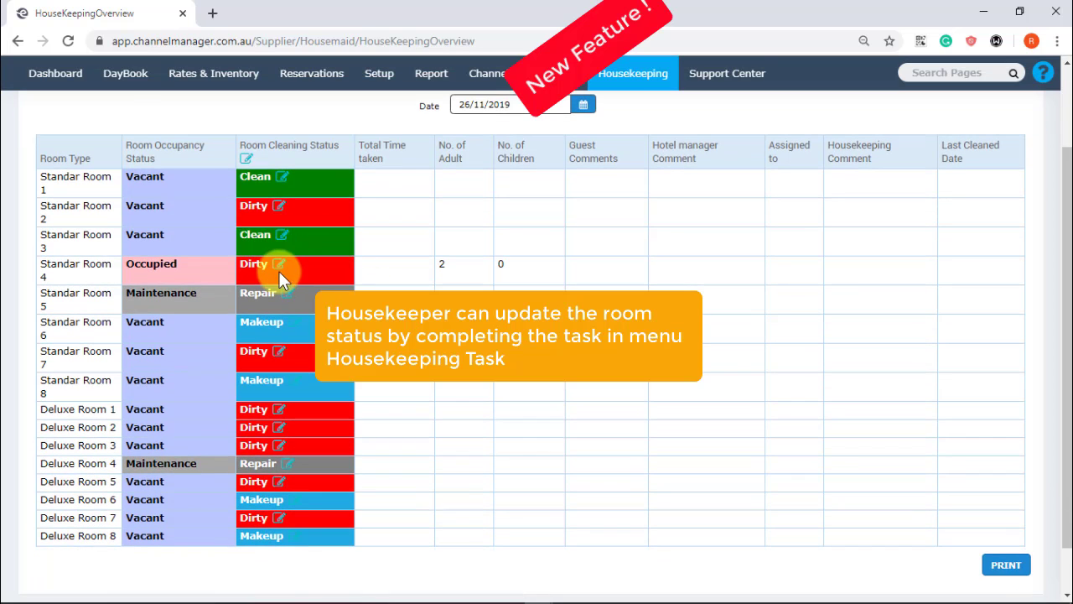
{"action": "left_click", "coordinate": [126, 73]}
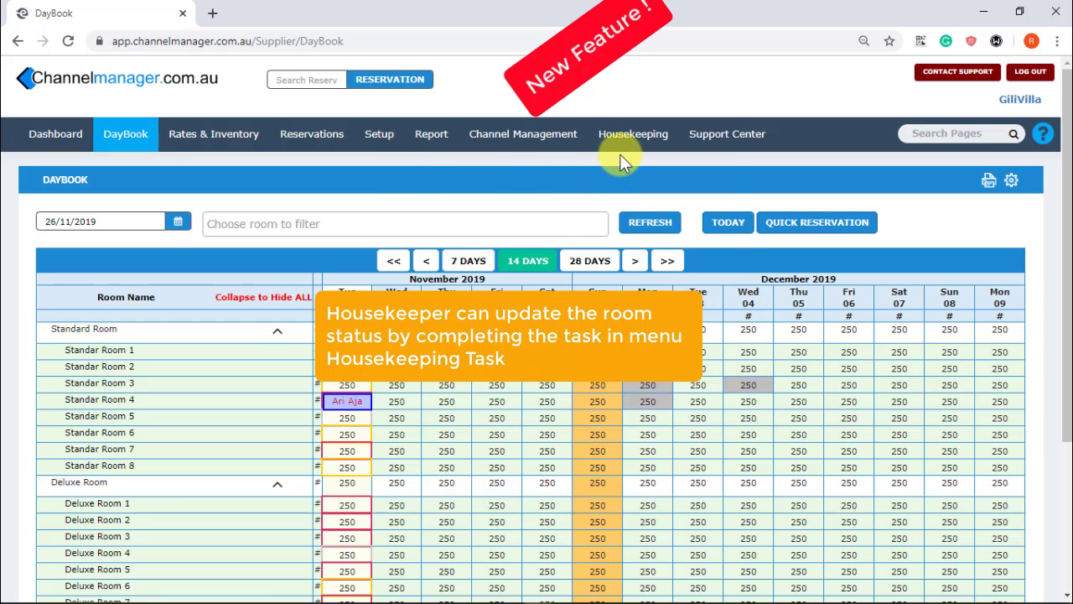
{"action": "mouse_move", "coordinate": [618, 139]}
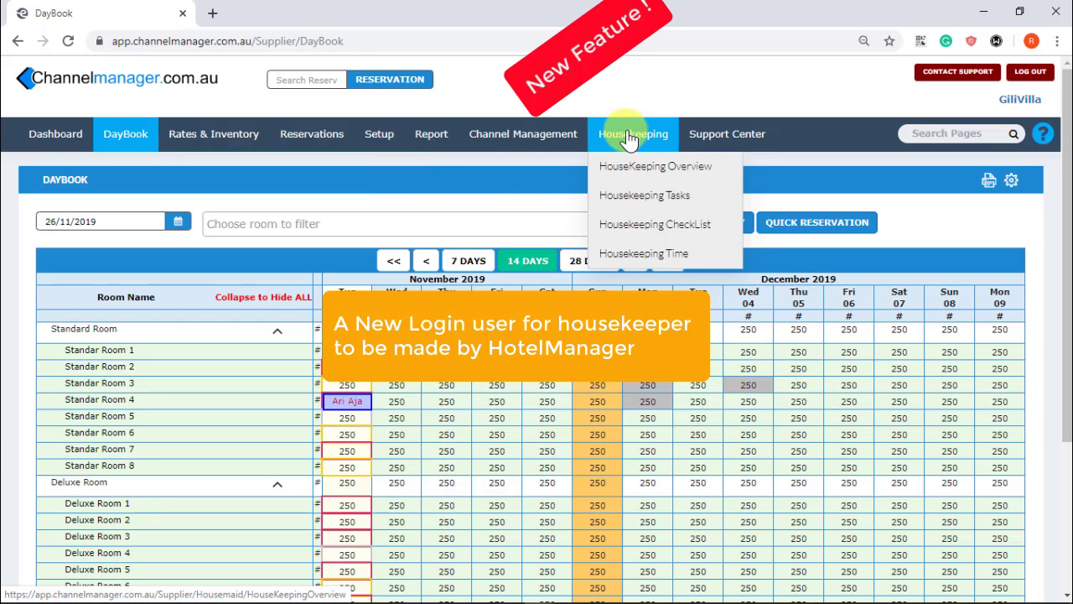
{"action": "left_click", "coordinate": [637, 196]}
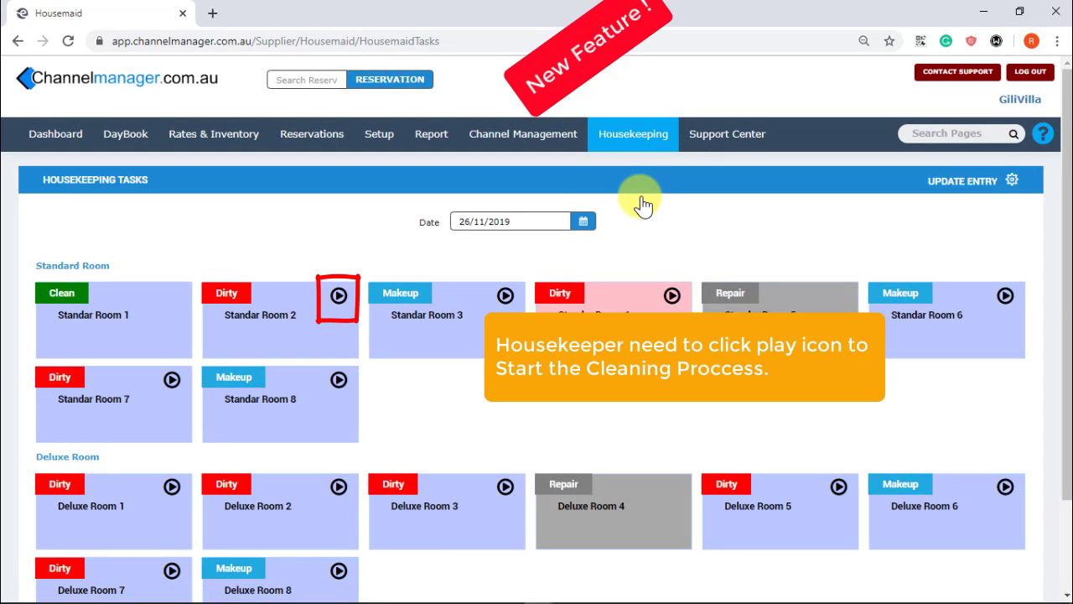
Start a housekeeping task for Standar Room 2 with status Clean and the staff comment "Comment", and stop it to record the cleaning
{"action": "left_click", "coordinate": [338, 300]}
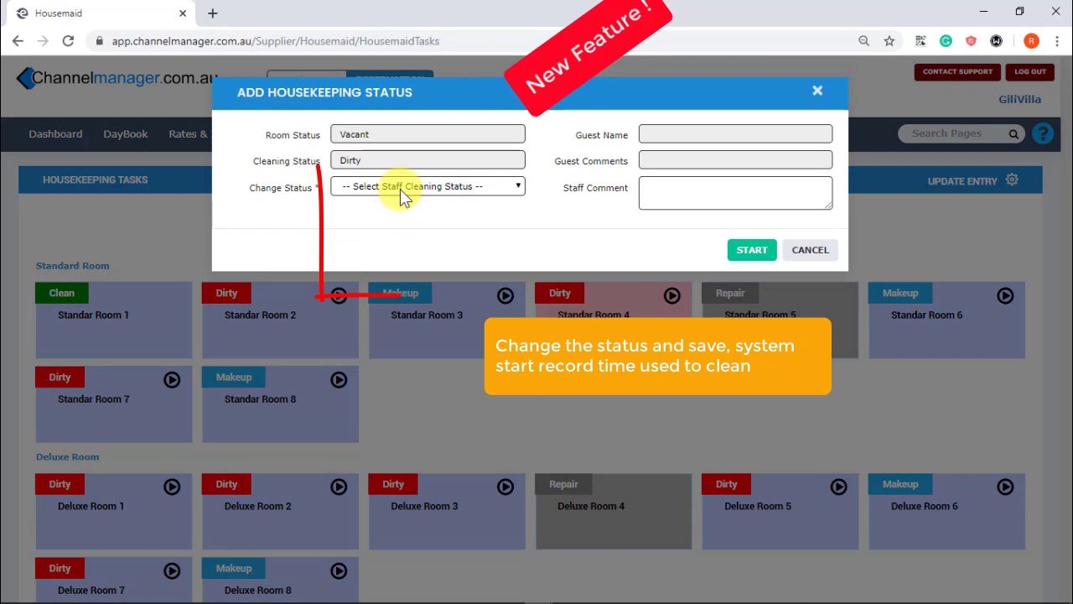
{"action": "left_click", "coordinate": [400, 188]}
{"action": "left_click", "coordinate": [383, 235]}
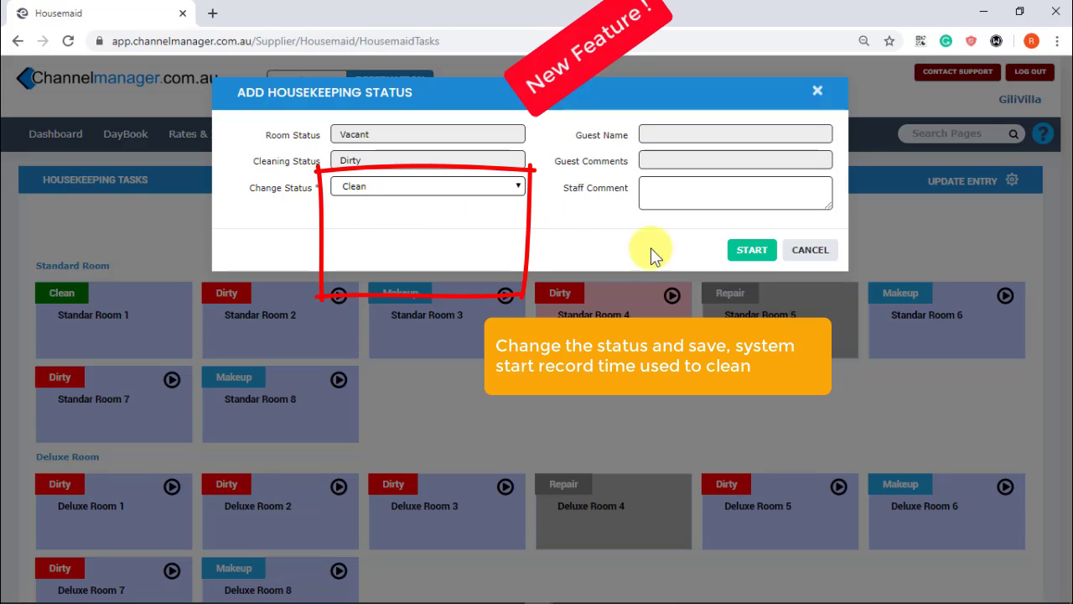
{"action": "left_click", "coordinate": [713, 186]}
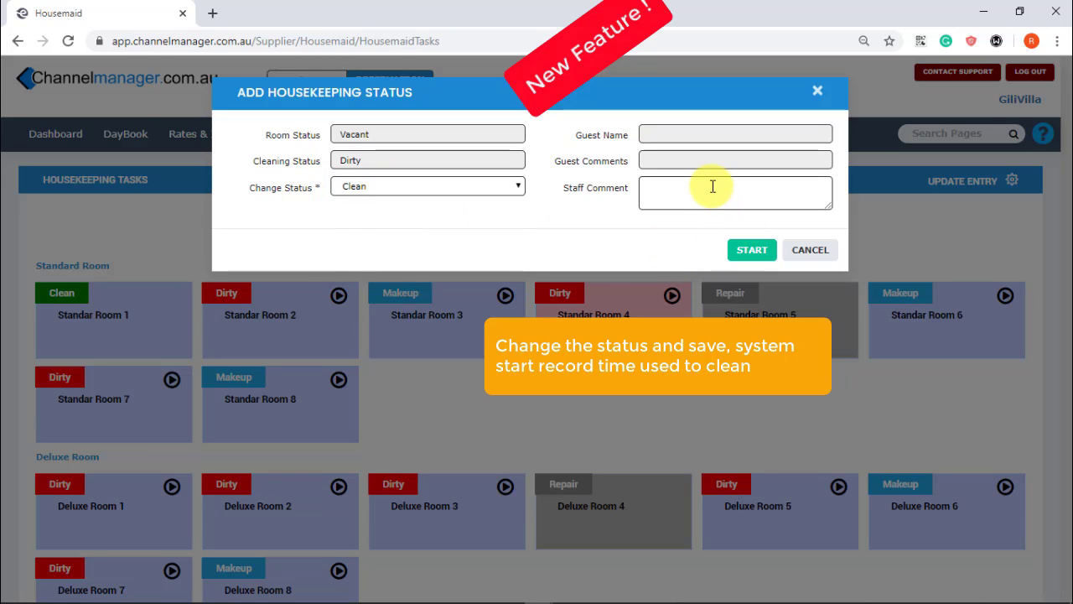
{"action": "type", "text": "Comment"}
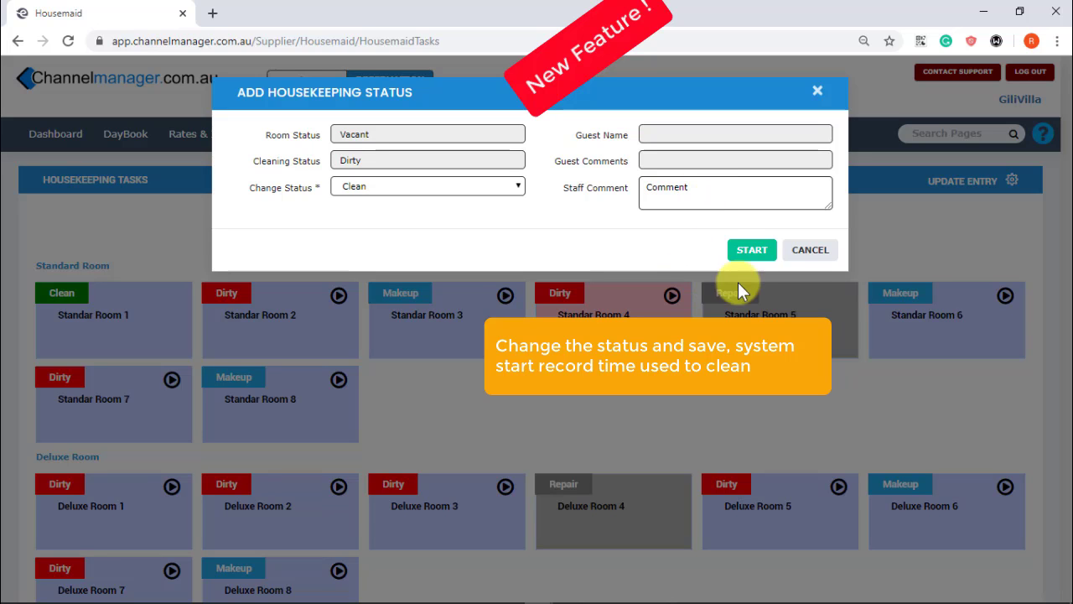
{"action": "left_click", "coordinate": [752, 251]}
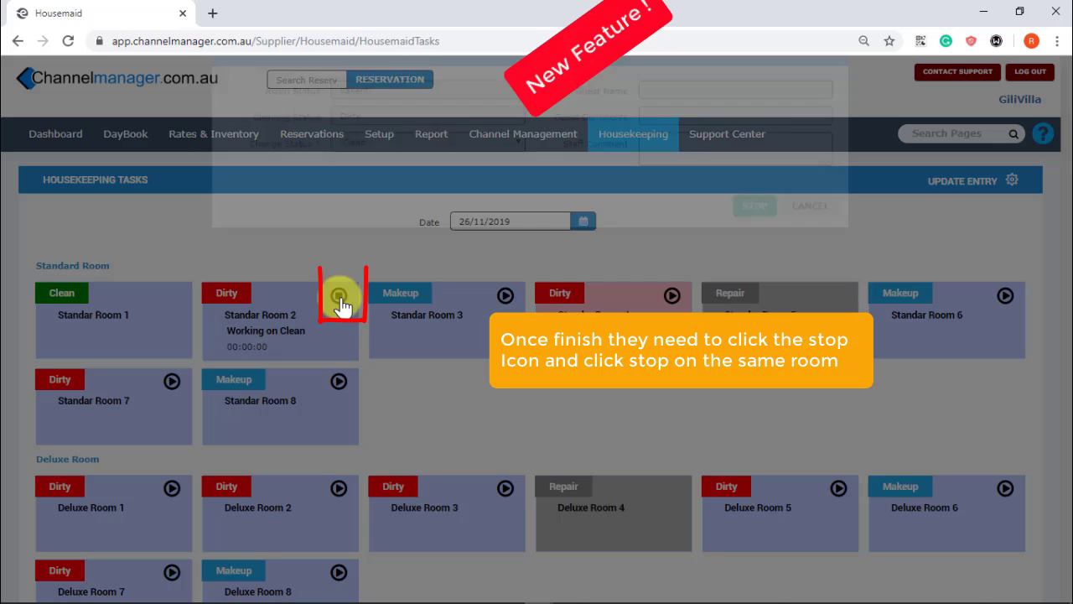
{"action": "left_click", "coordinate": [339, 296]}
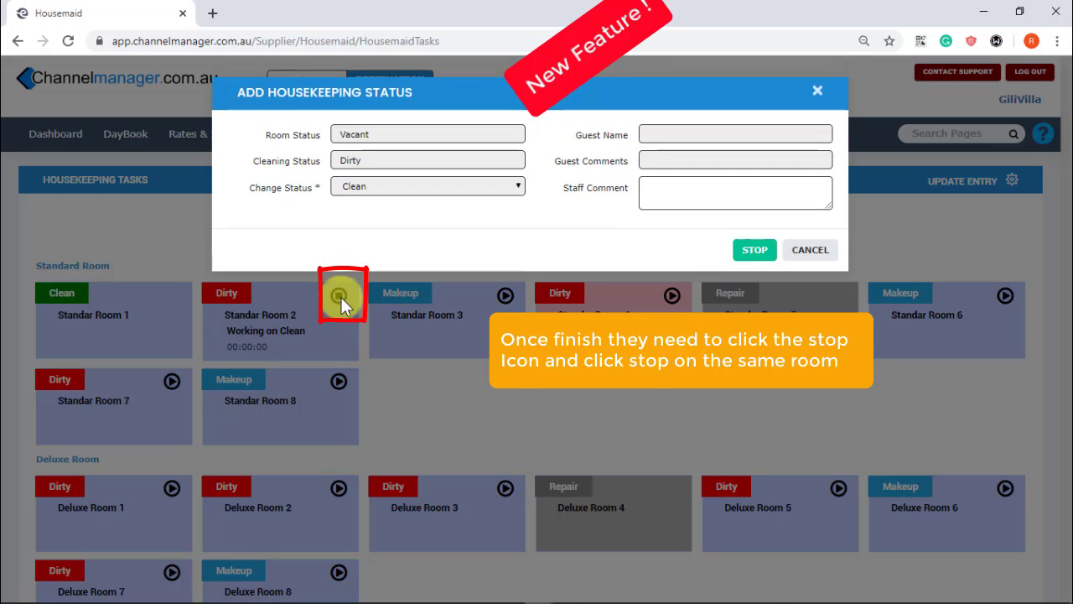
{"action": "left_click", "coordinate": [754, 250]}
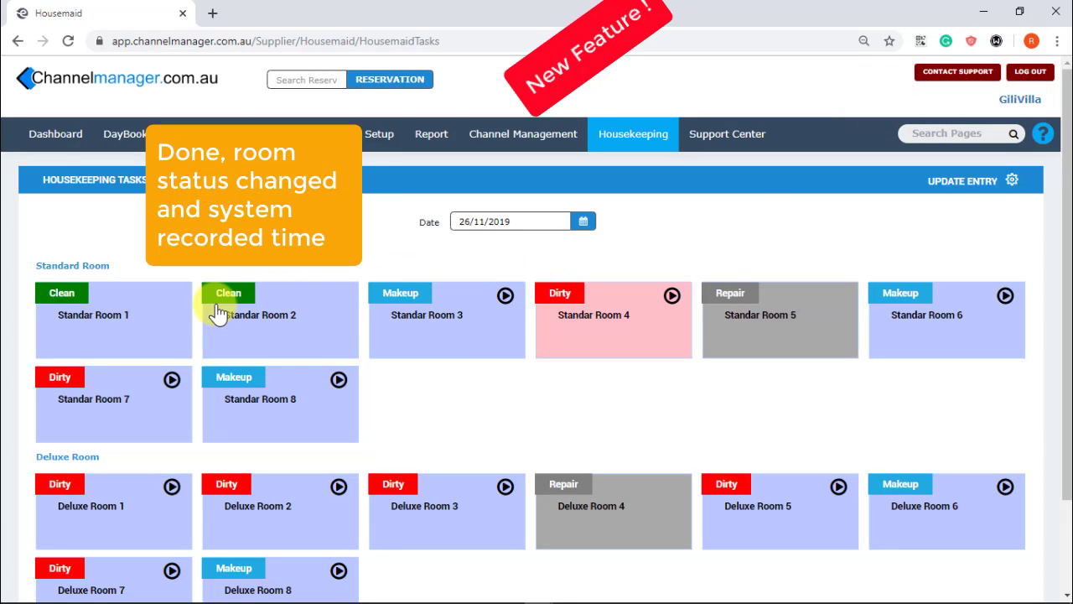
Start a housekeeping task for Standar Room 4 with the status change set to Clean
{"action": "left_click", "coordinate": [673, 295]}
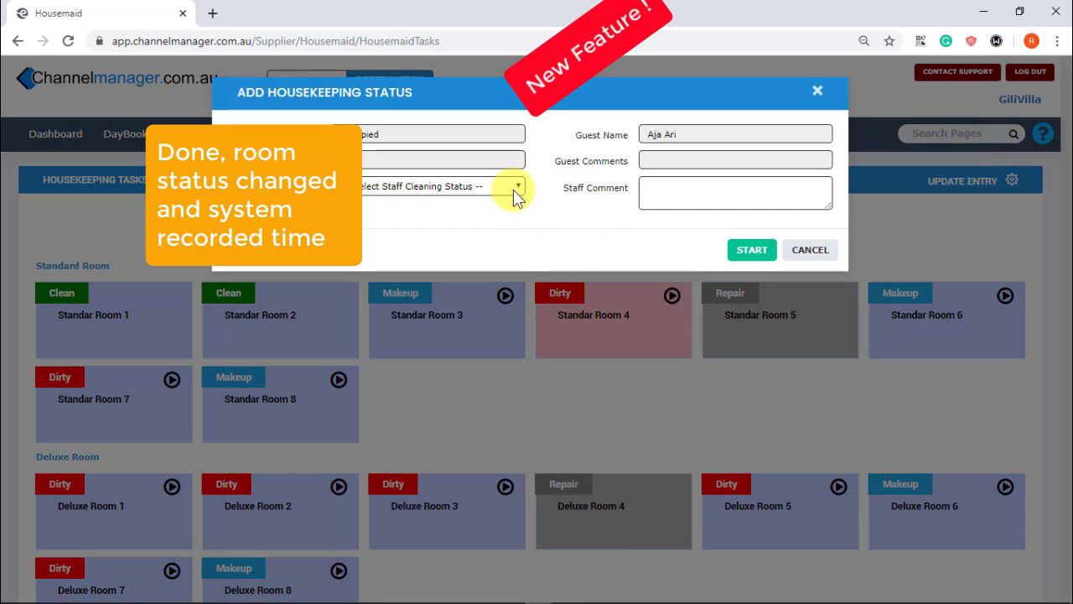
{"action": "left_click", "coordinate": [512, 185]}
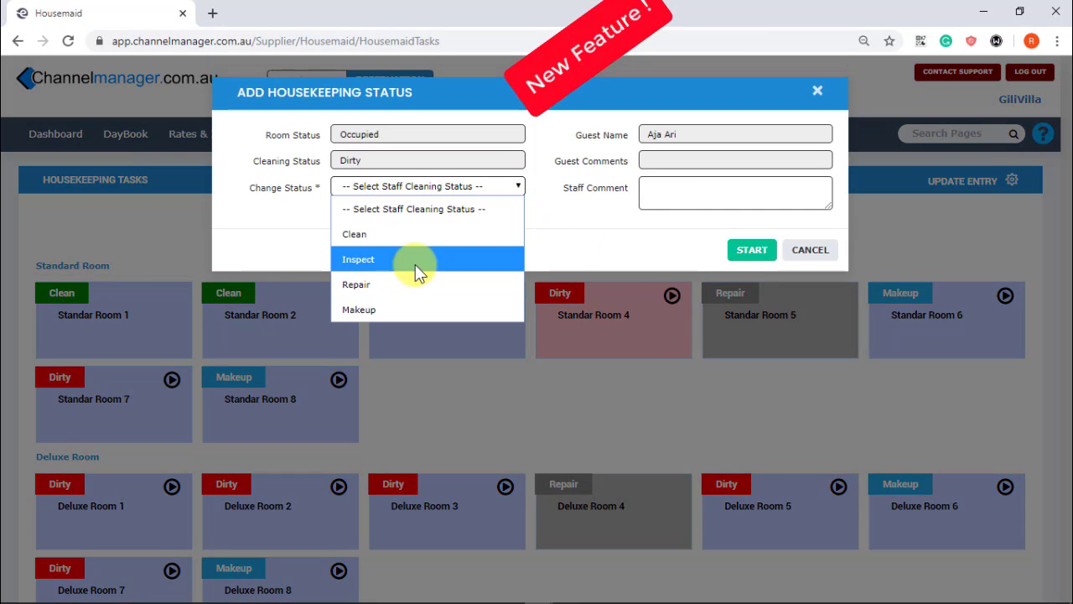
{"action": "left_click", "coordinate": [410, 239]}
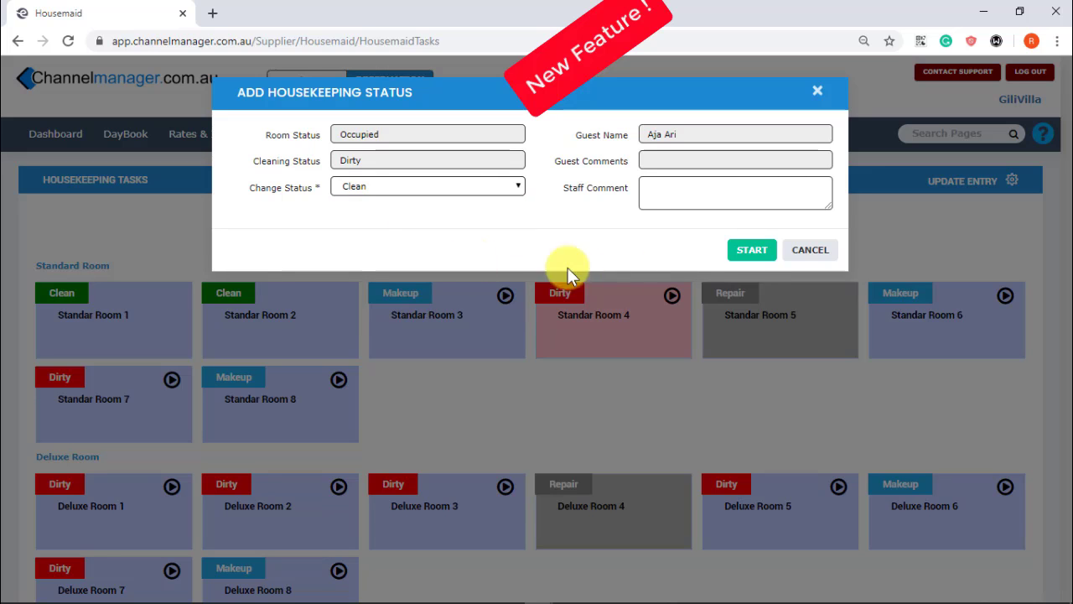
{"action": "left_click", "coordinate": [752, 252]}
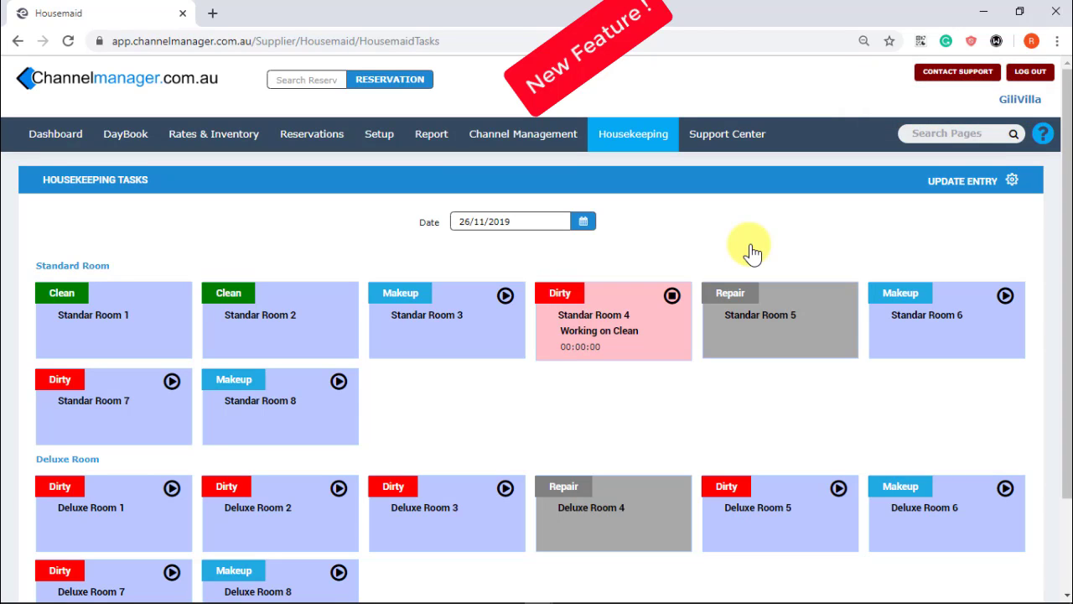
Start a housekeeping task for Deluxe Room 3 with the status change set to Makeup
{"action": "left_click", "coordinate": [506, 489]}
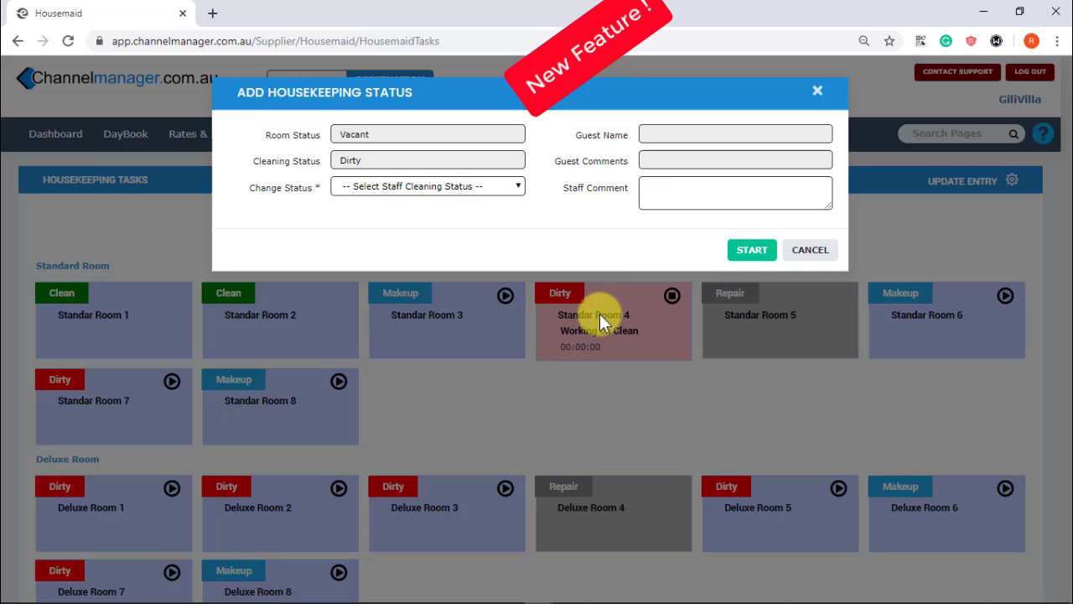
{"action": "left_click", "coordinate": [515, 186]}
{"action": "left_click", "coordinate": [409, 302]}
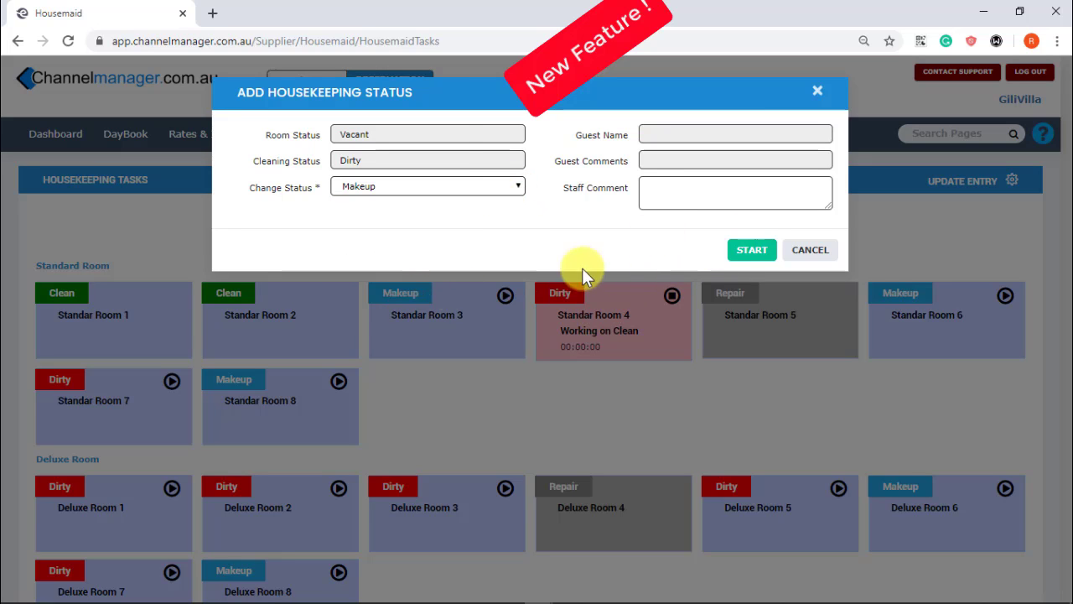
{"action": "left_click", "coordinate": [751, 250]}
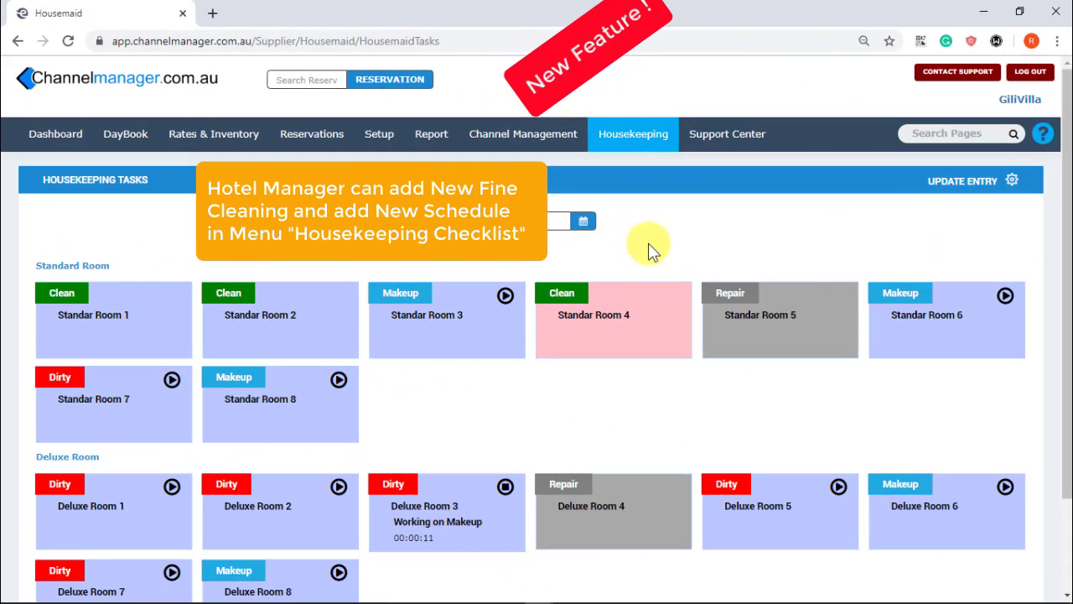
Add a new fine cleaning item named "Sofa" to the Housekeeping CheckList and save it
{"action": "left_click", "coordinate": [638, 157]}
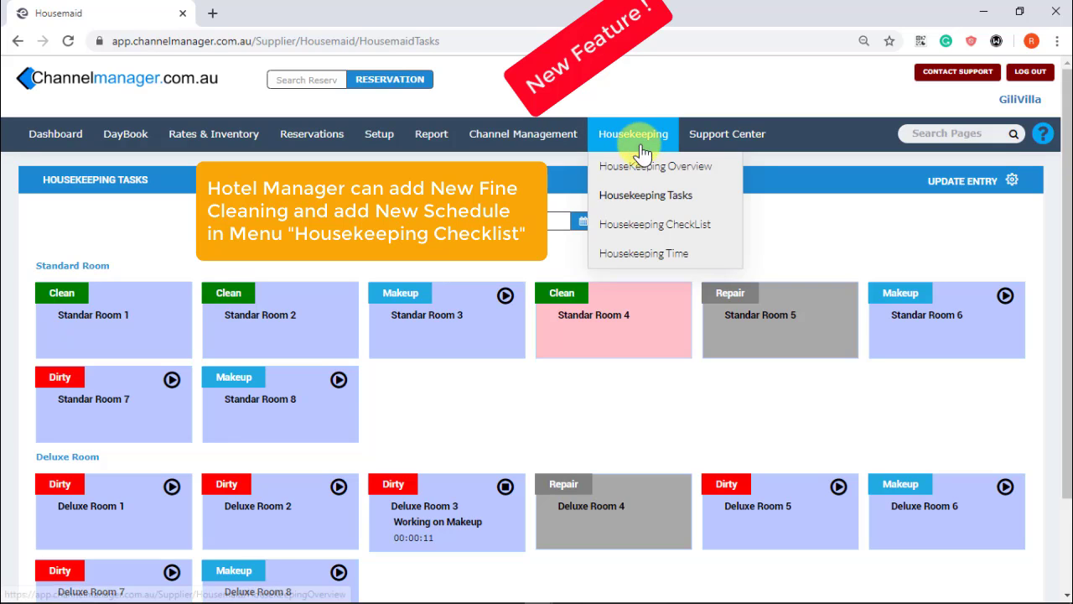
{"action": "left_click", "coordinate": [653, 227]}
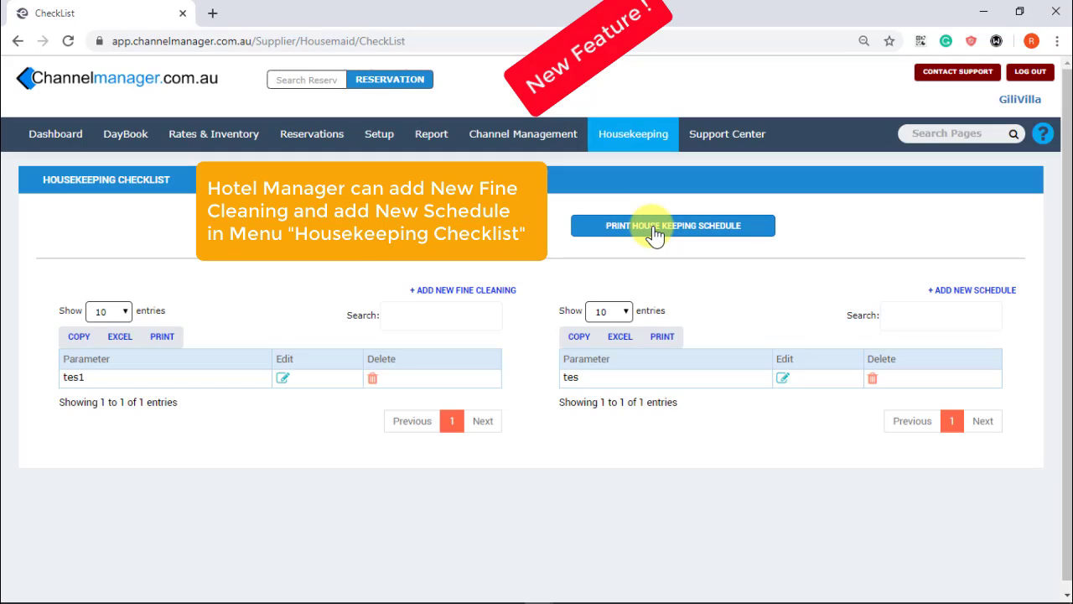
{"action": "left_click", "coordinate": [458, 293]}
{"action": "left_click", "coordinate": [418, 144]}
{"action": "type", "text": "So"}
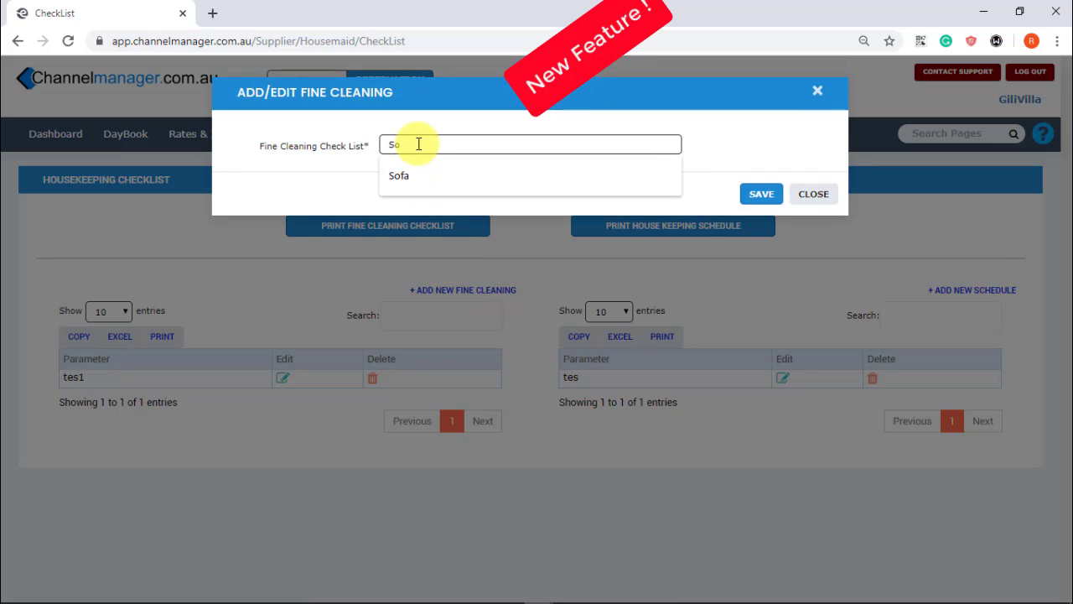
{"action": "type", "text": "fa"}
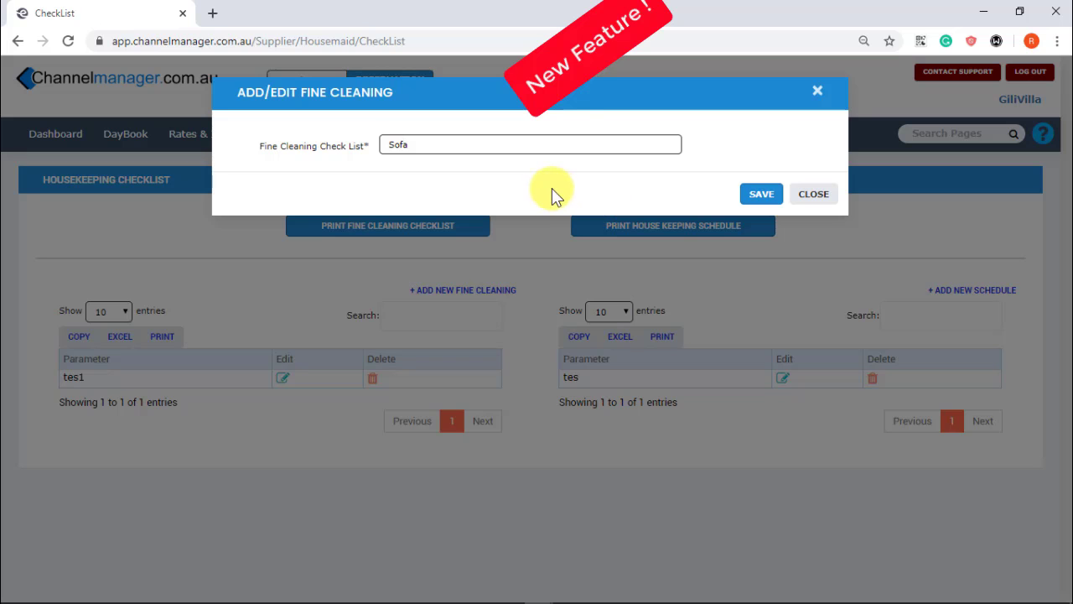
{"action": "left_click", "coordinate": [757, 196]}
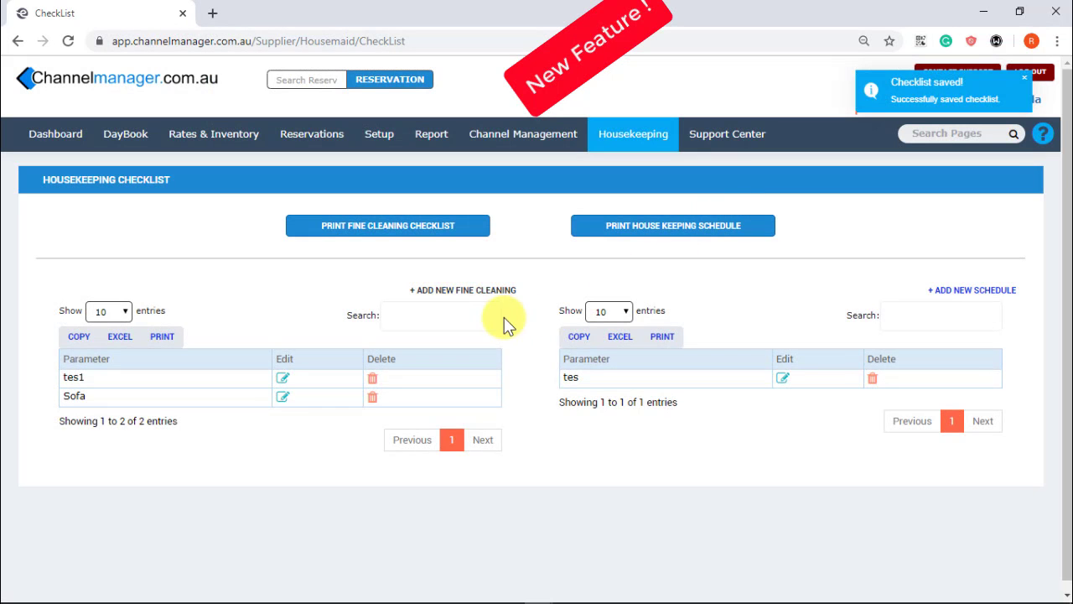
Add a new fine cleaning item named "TV" to the Housekeeping CheckList and save it
{"action": "left_click", "coordinate": [453, 297]}
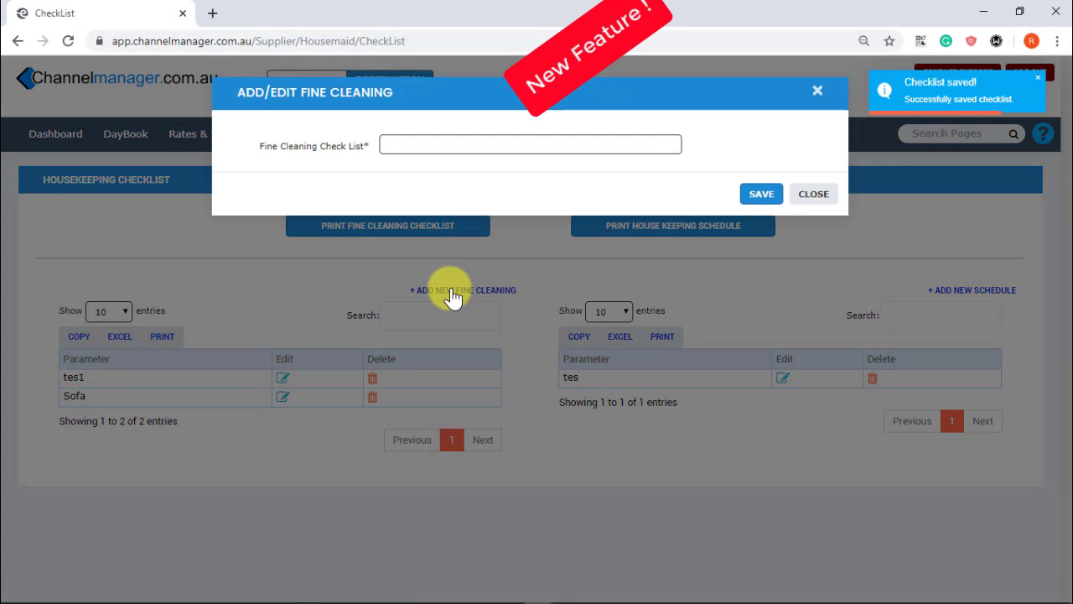
{"action": "left_click", "coordinate": [410, 140]}
{"action": "type", "text": "T"}
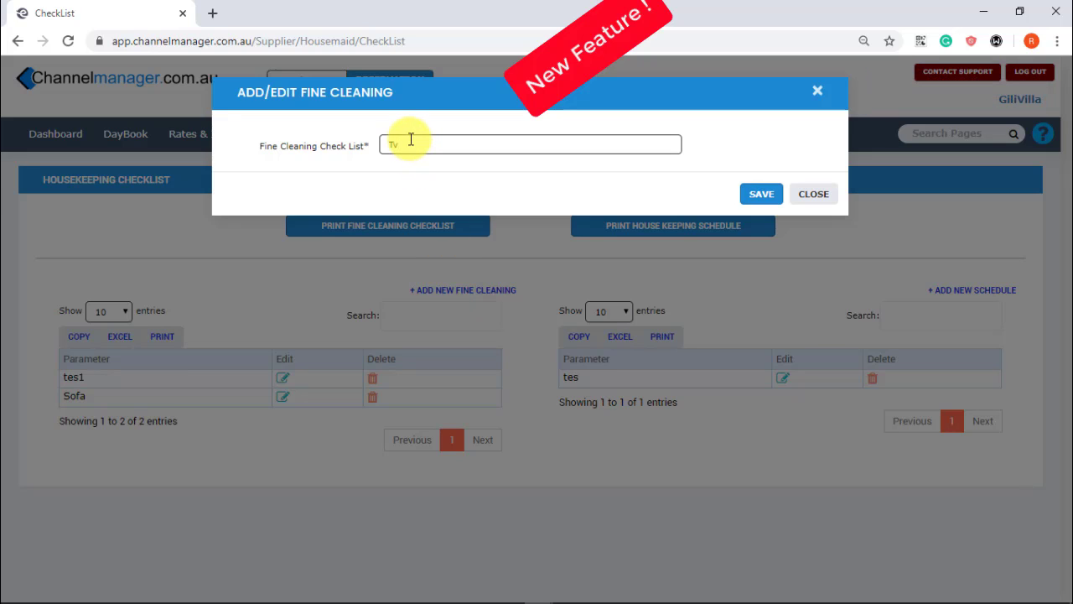
{"action": "type", "text": "V"}
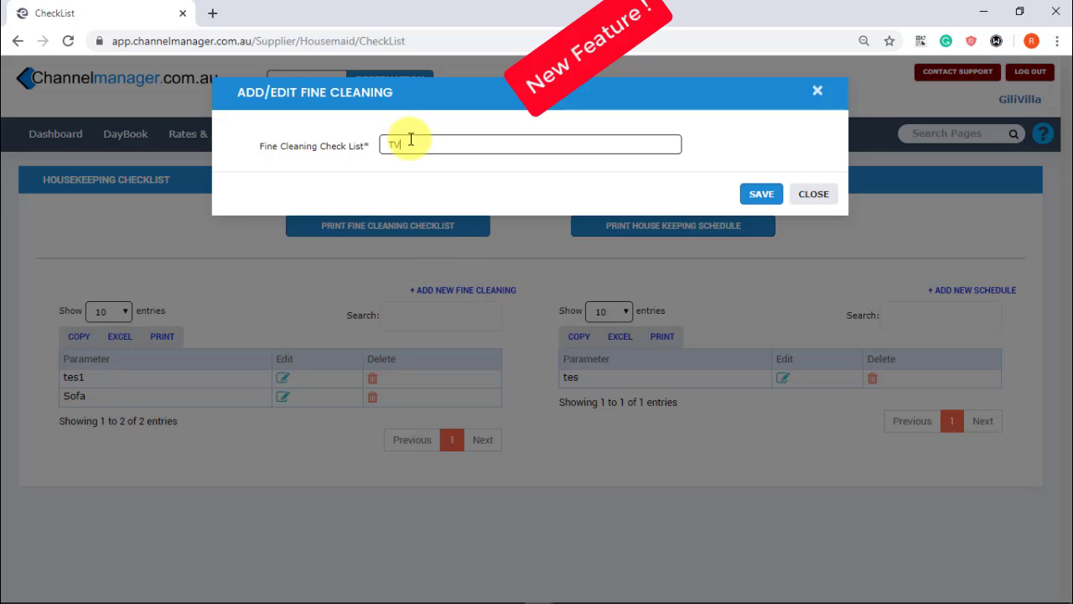
{"action": "left_click", "coordinate": [761, 195]}
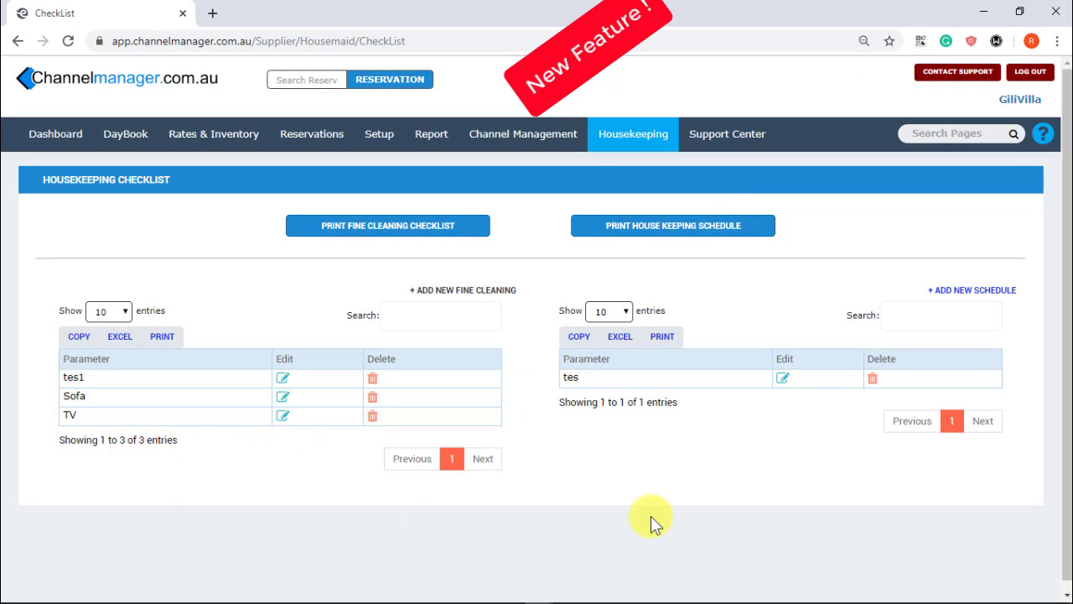
Add a new schedule item named "Clean under bed" to the Housekeeping CheckList and save it
{"action": "left_click", "coordinate": [988, 291]}
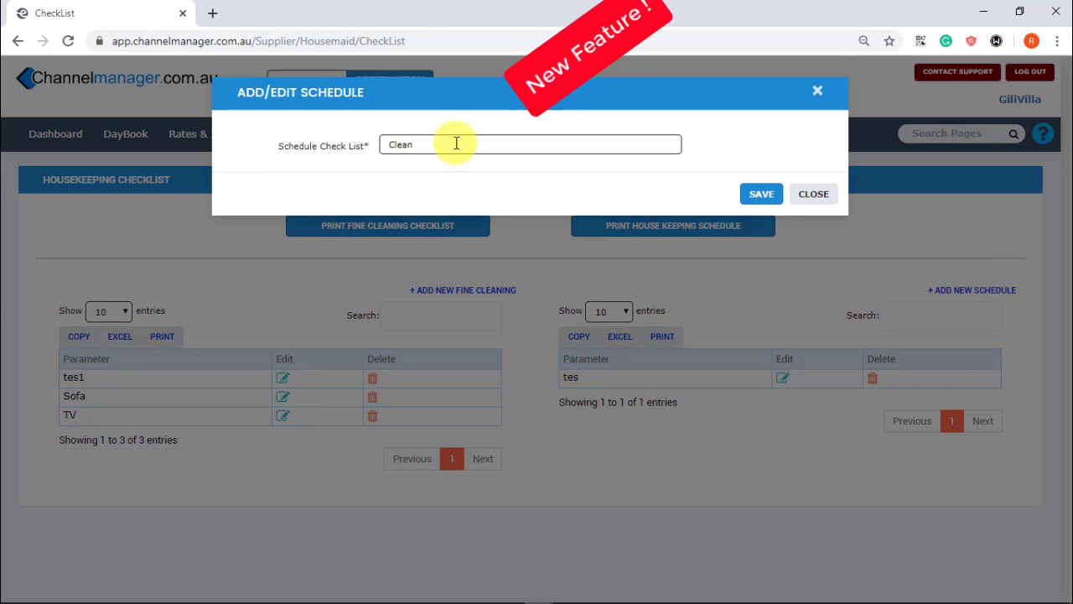
{"action": "type", "text": "Clean under "}
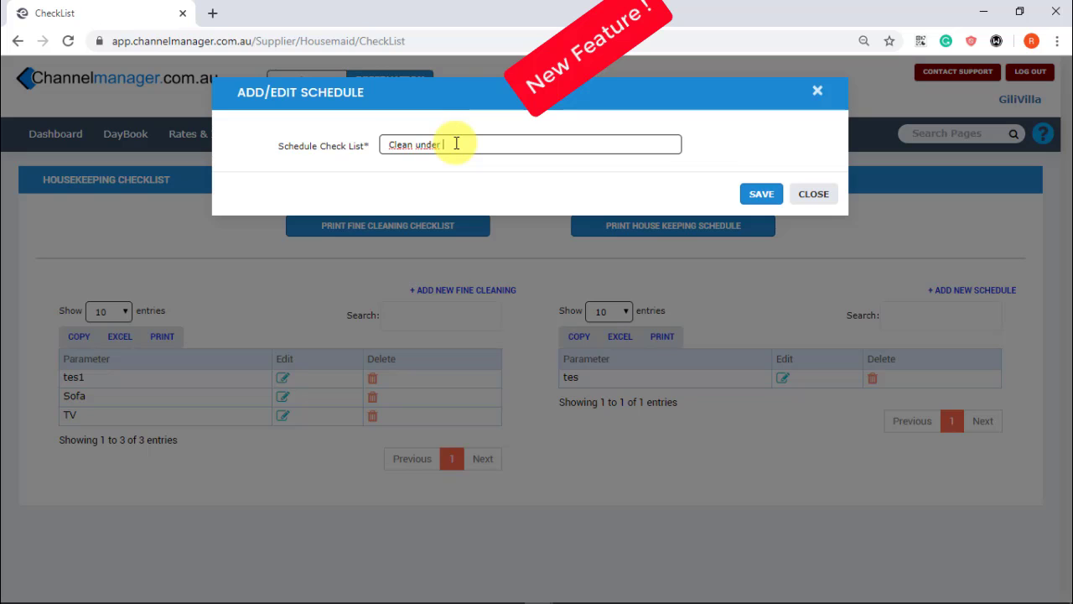
{"action": "type", "text": "bed"}
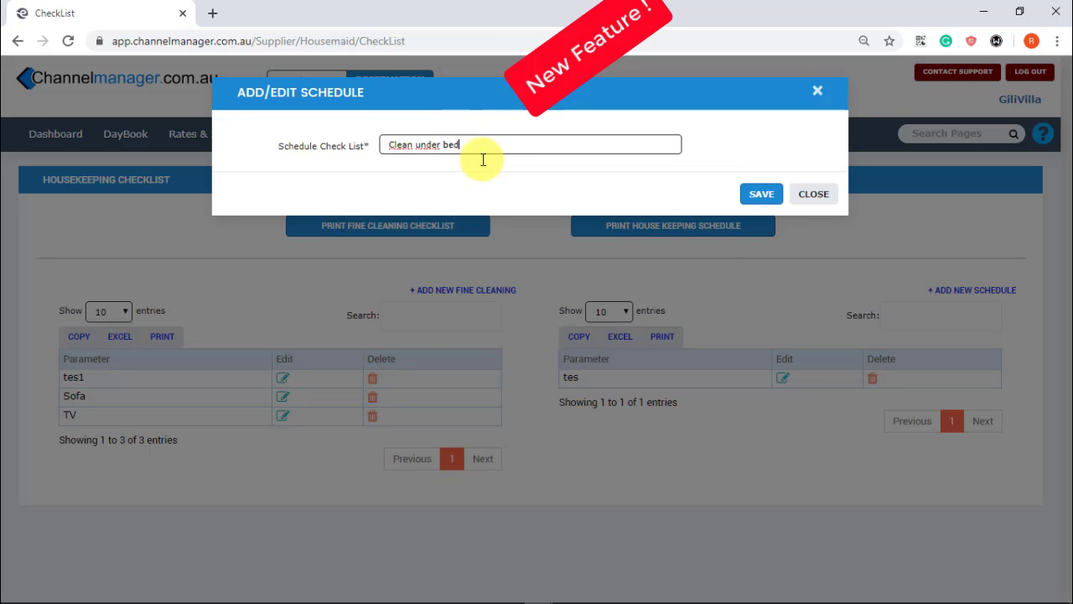
{"action": "left_click", "coordinate": [768, 197]}
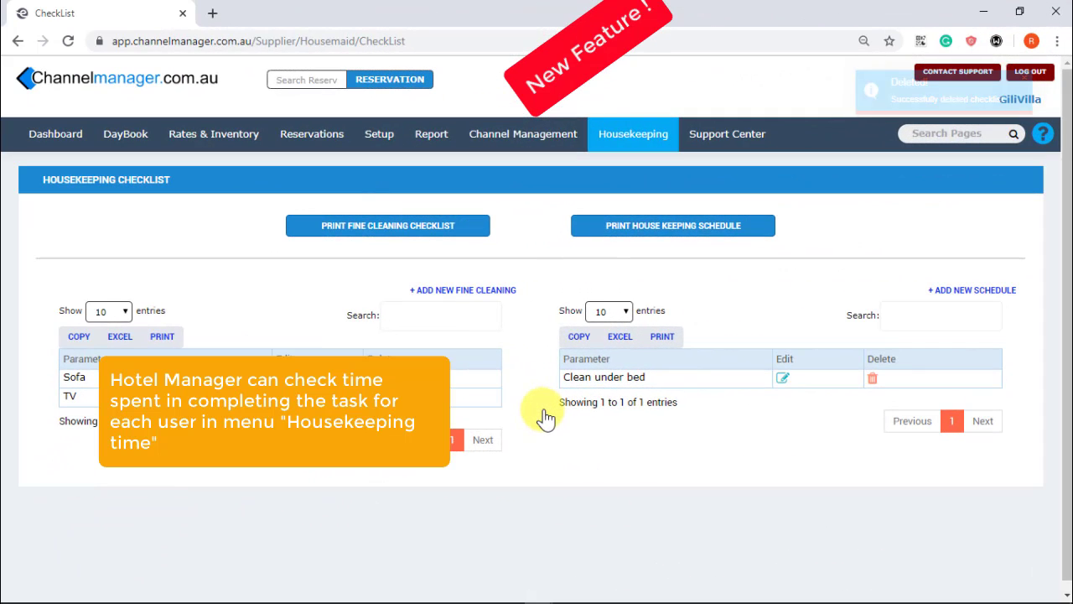
Open the Housekeeping Time page and examine its date and user filter options
{"action": "mouse_move", "coordinate": [635, 141]}
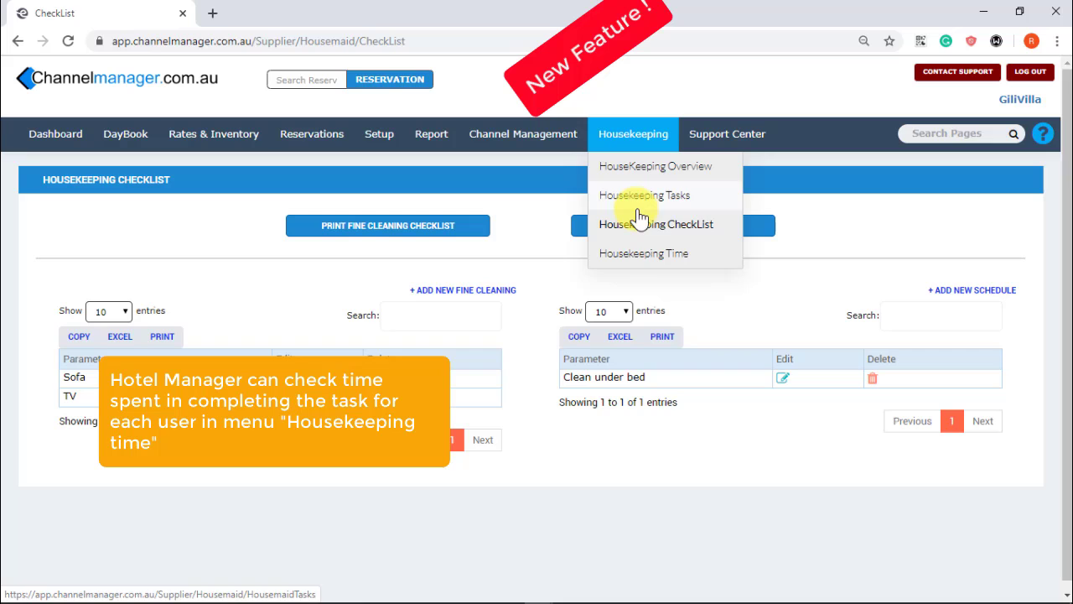
{"action": "left_click", "coordinate": [651, 258]}
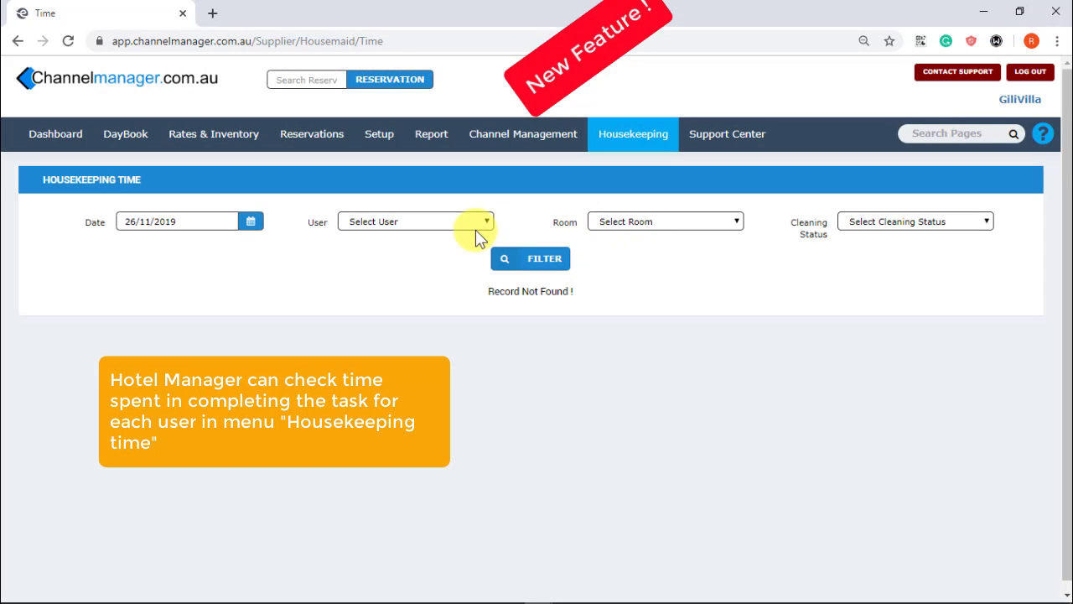
{"action": "left_click", "coordinate": [479, 223]}
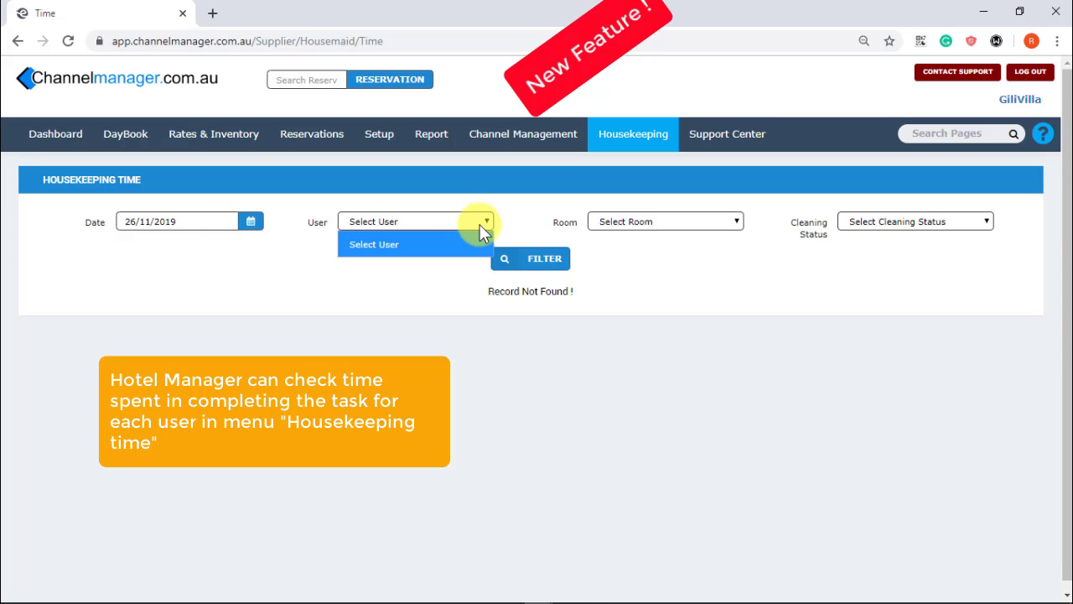
{"action": "left_click", "coordinate": [480, 224]}
{"action": "left_click", "coordinate": [250, 223]}
{"action": "left_click", "coordinate": [250, 223]}
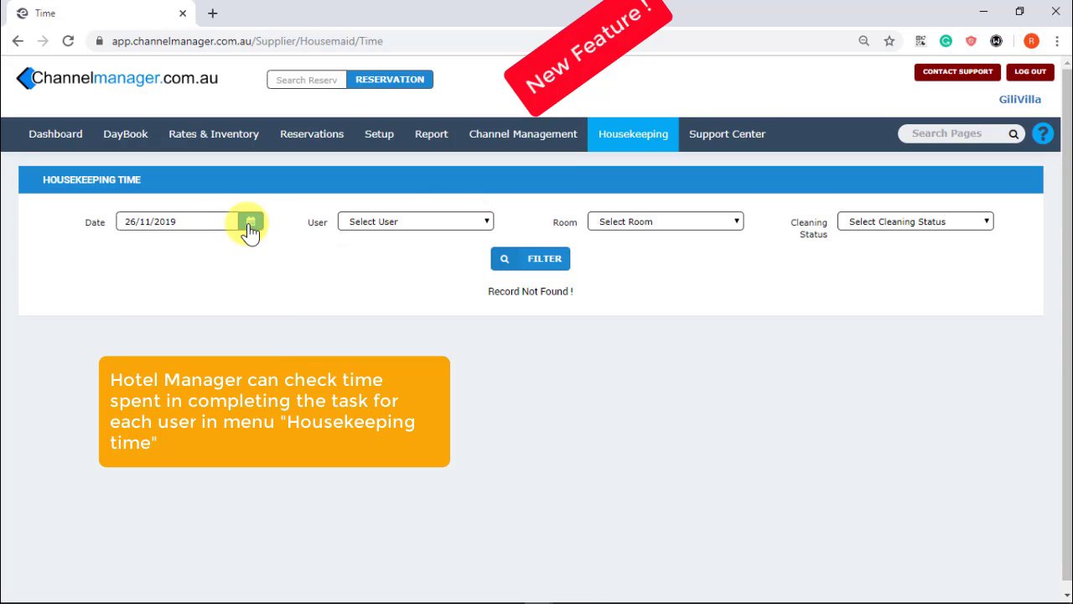
{"action": "left_click", "coordinate": [250, 223]}
{"action": "left_click", "coordinate": [412, 223]}
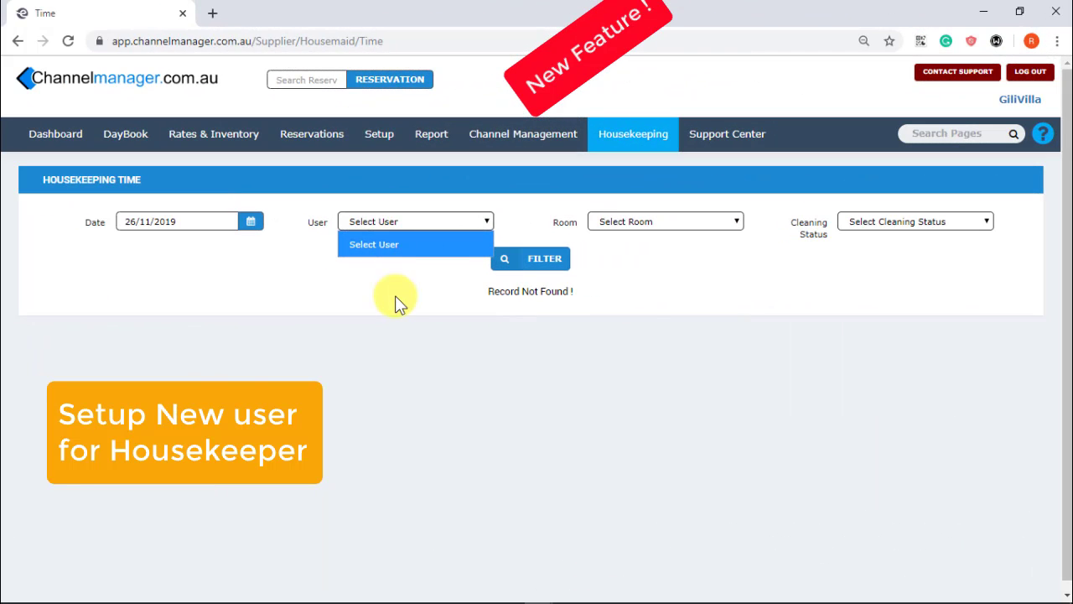
{"action": "left_click", "coordinate": [401, 243]}
Create a new user in User/Staff Management, entering the person's name, email, username and account password
{"action": "mouse_move", "coordinate": [379, 140]}
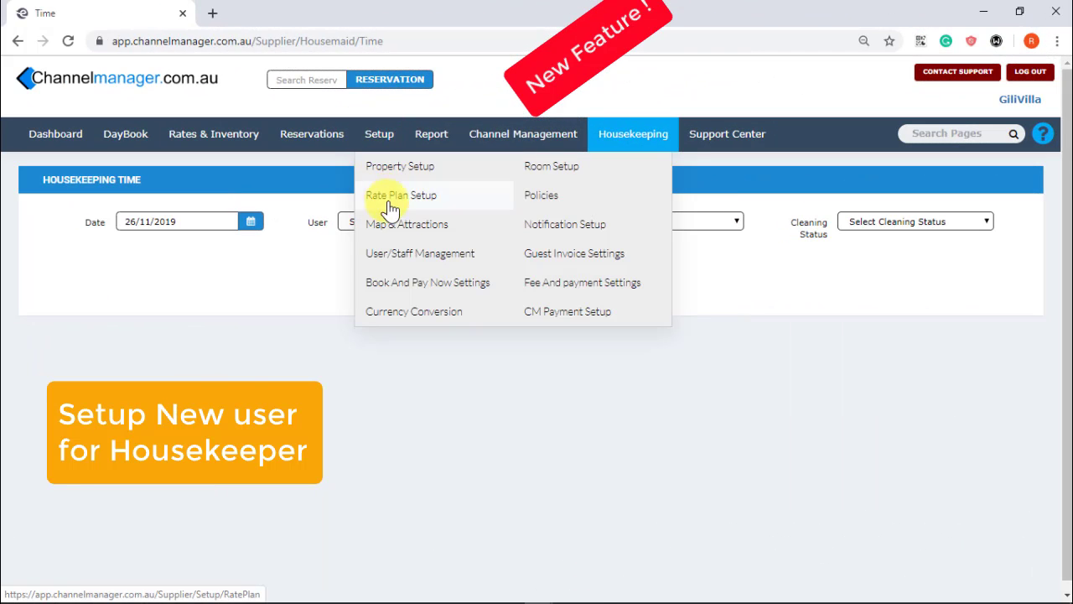
{"action": "left_click", "coordinate": [409, 256]}
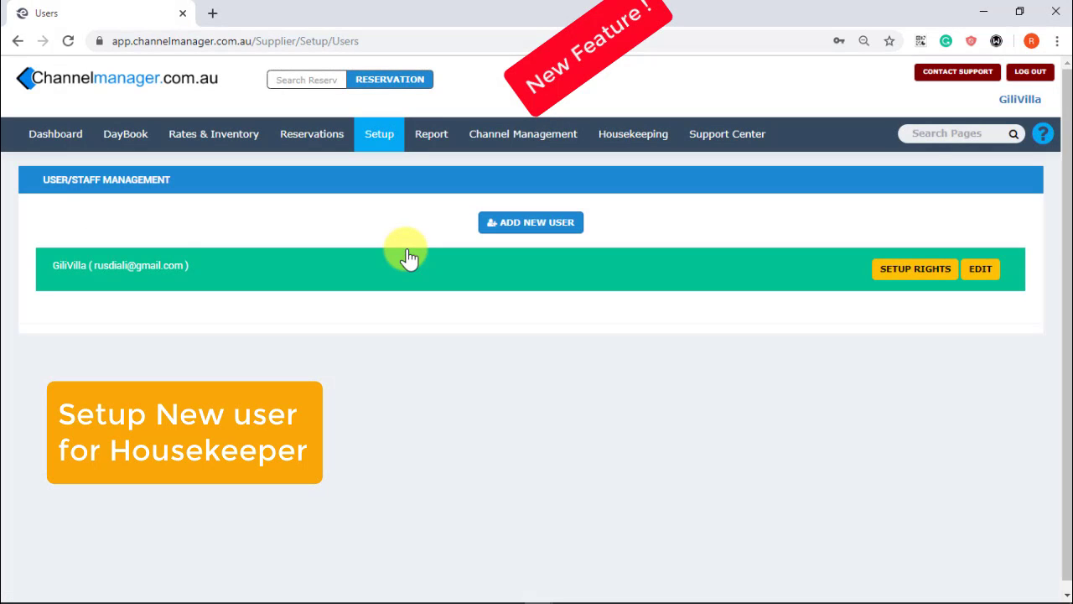
{"action": "left_click", "coordinate": [535, 225]}
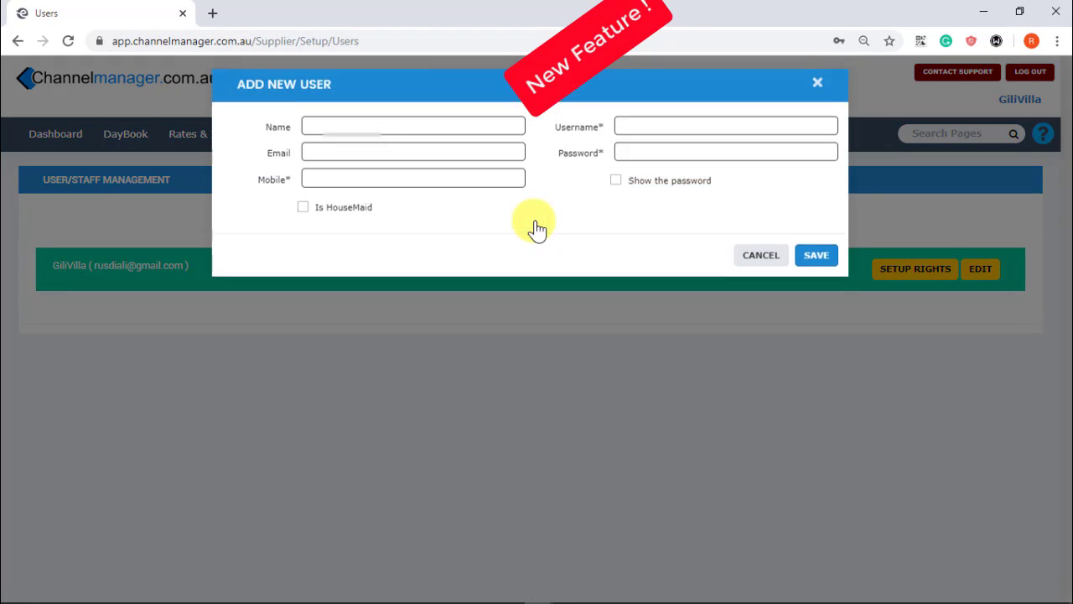
{"action": "left_click", "coordinate": [373, 134]}
{"action": "type", "text": "Ari"}
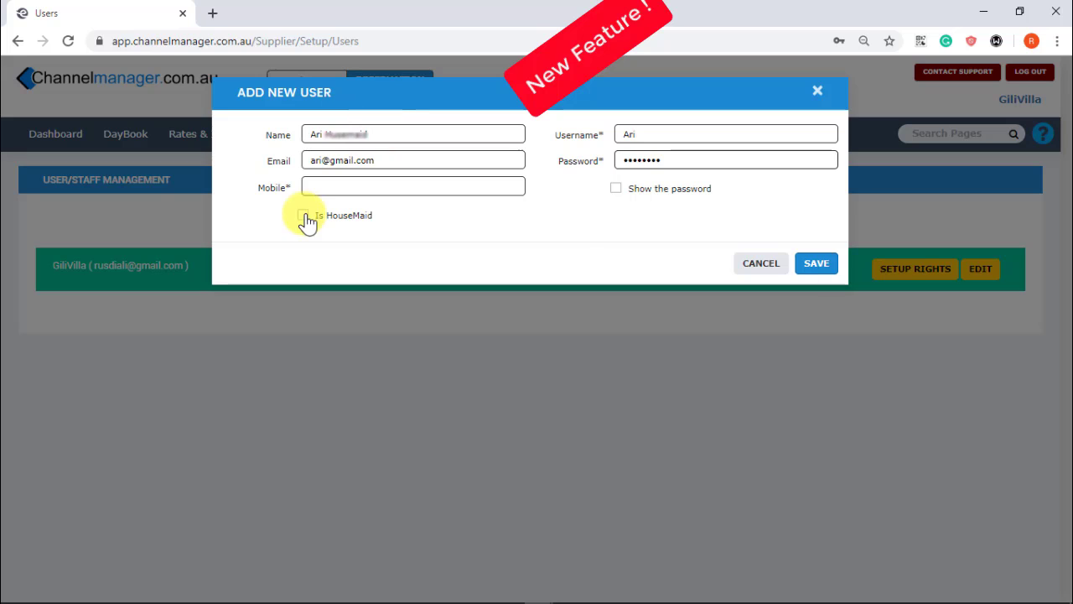
Mark the new user as HouseMaid, with America, Dollars as the currency and a tax of 10%
{"action": "left_click", "coordinate": [303, 214]}
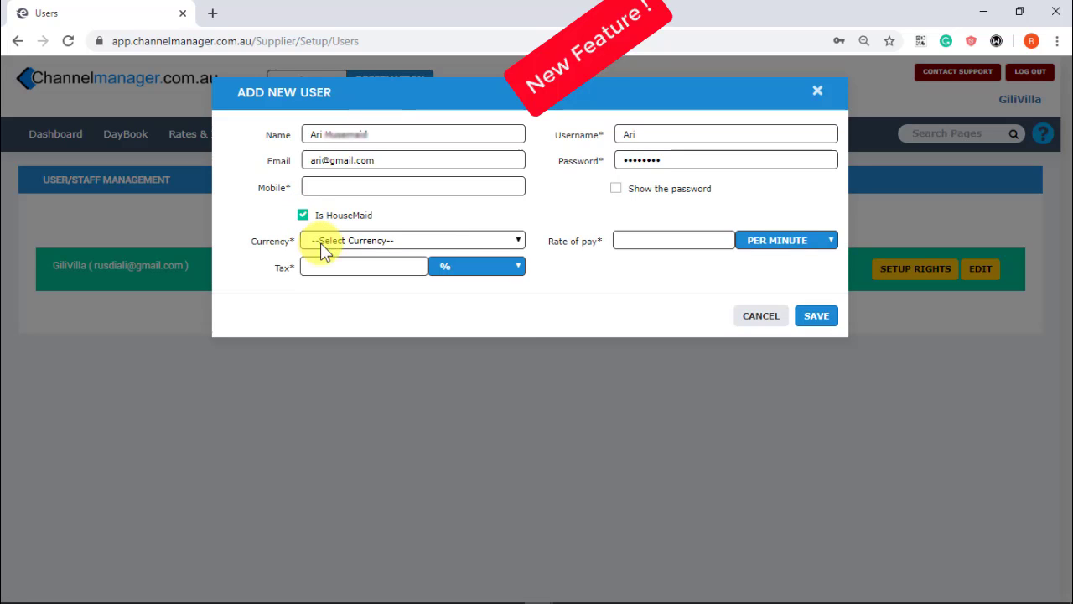
{"action": "left_click", "coordinate": [398, 241]}
{"action": "left_click", "coordinate": [438, 316]}
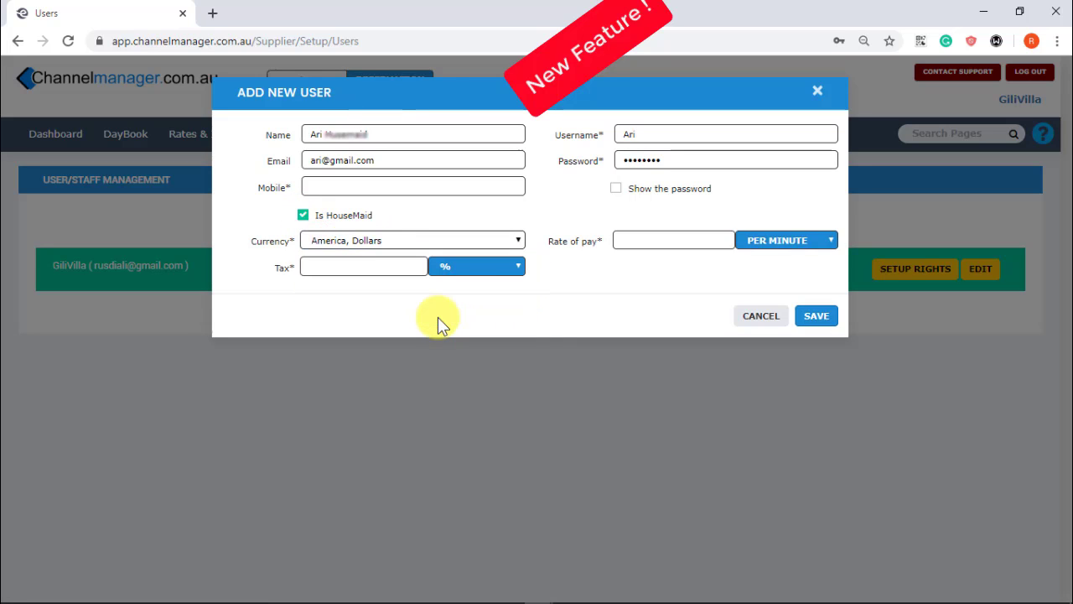
{"action": "left_click", "coordinate": [338, 265]}
{"action": "type", "text": "10"}
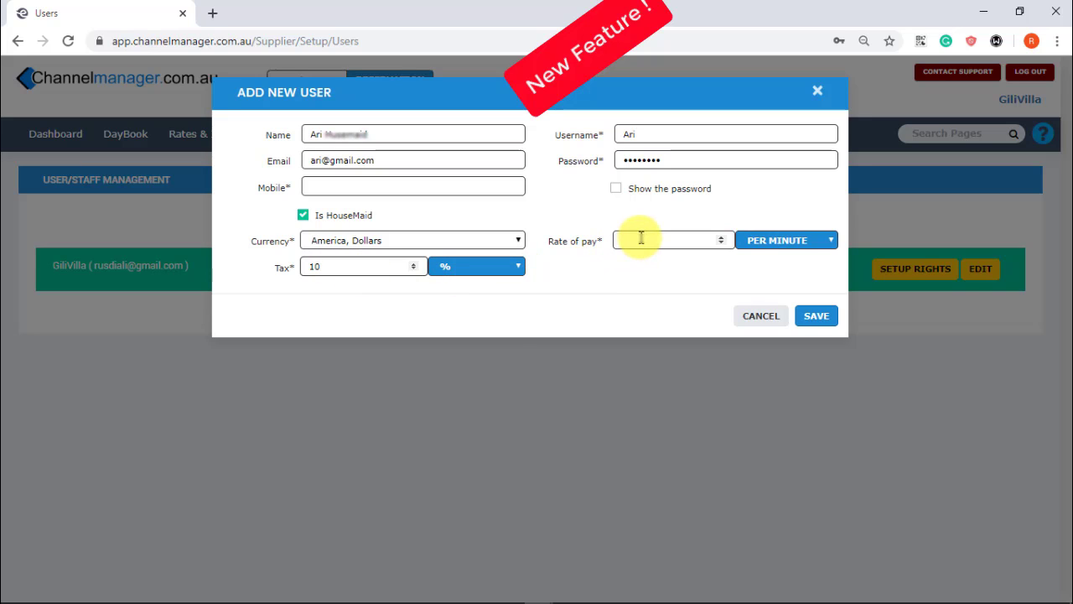
Set the housekeeper's rate of pay to 8 per day, and save the new user and its login
{"action": "left_click", "coordinate": [673, 241]}
{"action": "type", "text": "8"}
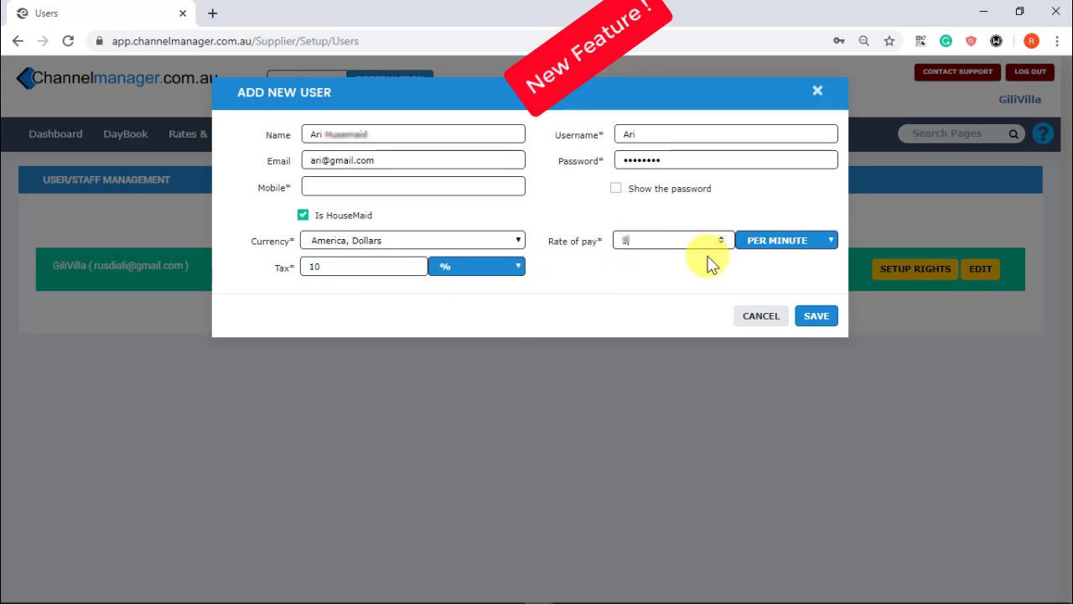
{"action": "left_click", "coordinate": [828, 241]}
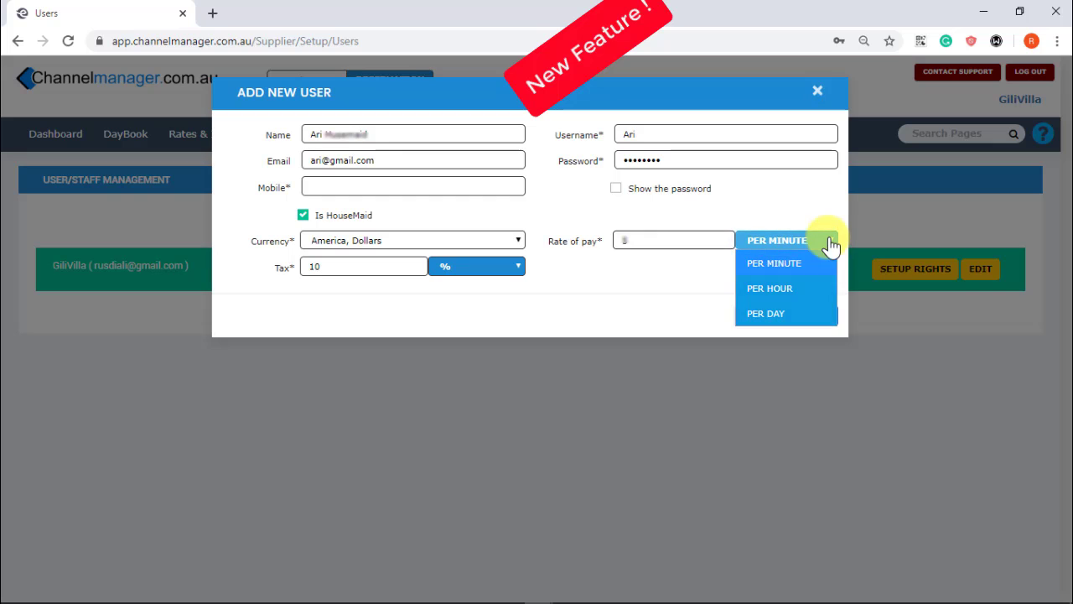
{"action": "left_click", "coordinate": [771, 313]}
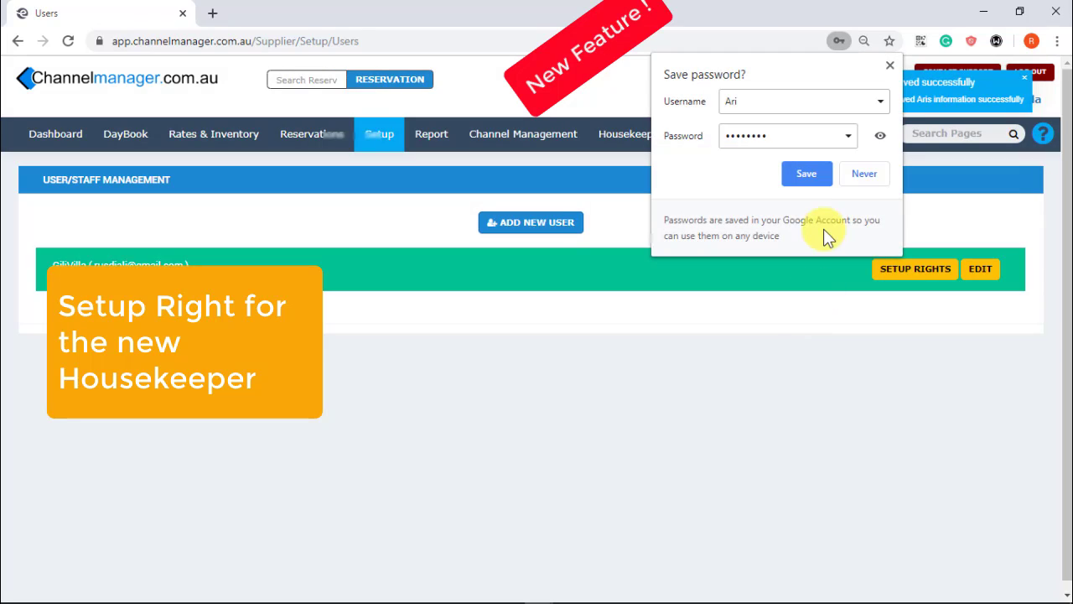
{"action": "left_click", "coordinate": [809, 176]}
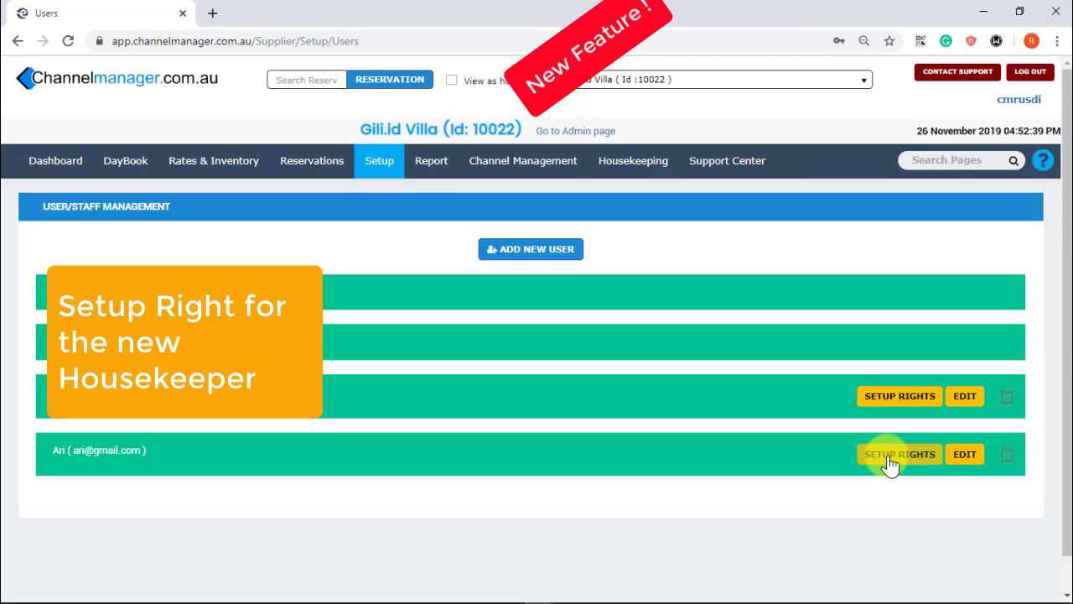
Grant the new housekeeper access to the HouseKeeping pages in the user's rights and save them
{"action": "left_click", "coordinate": [888, 460]}
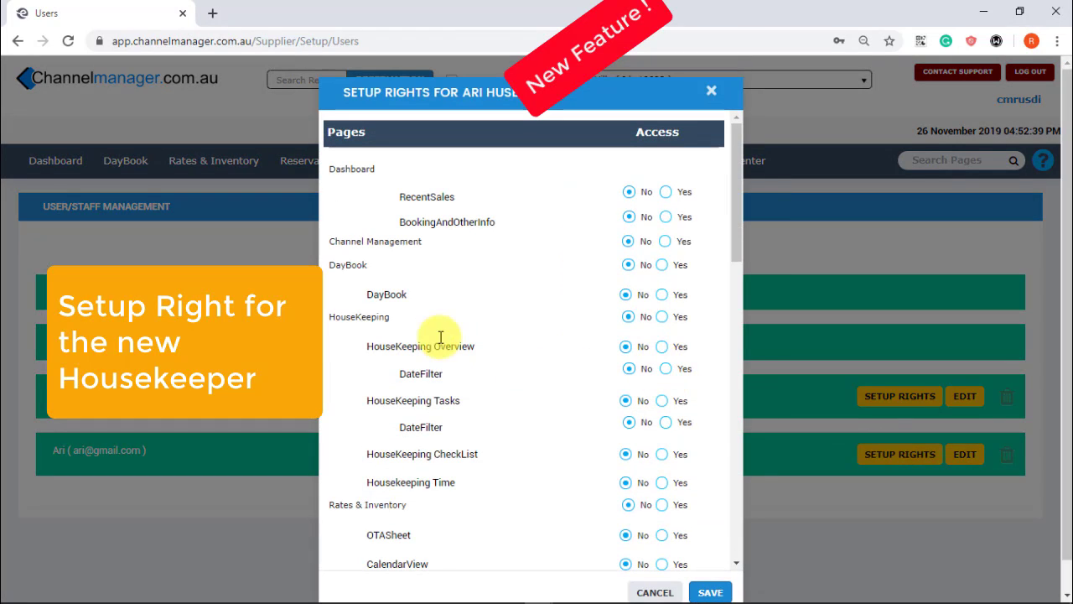
{"action": "left_click", "coordinate": [662, 316]}
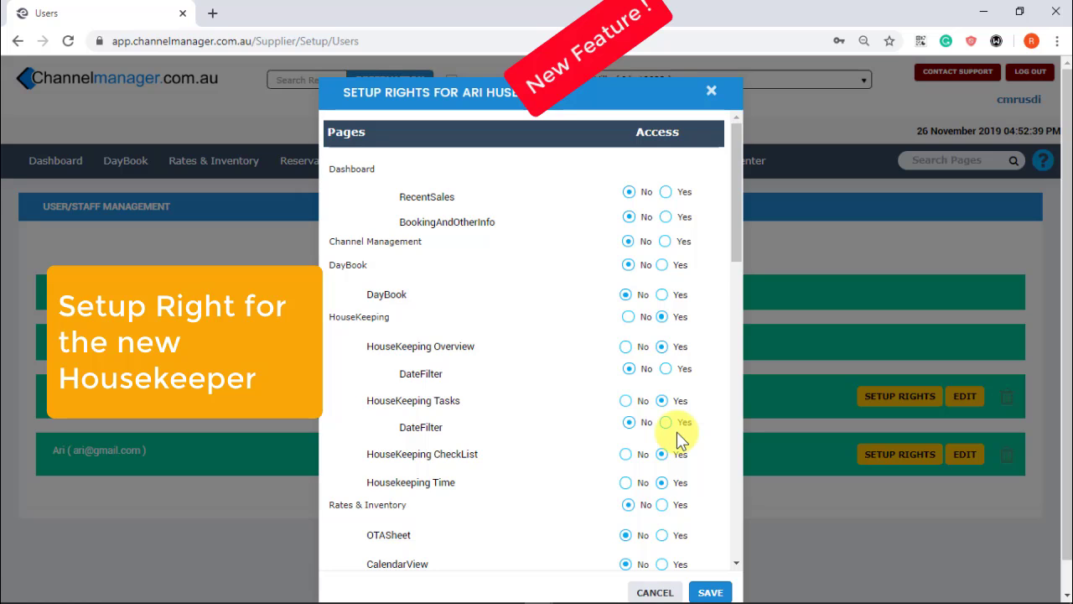
{"action": "scroll", "coordinate": [676, 432], "scroll_direction": "down", "scroll_amount": 1}
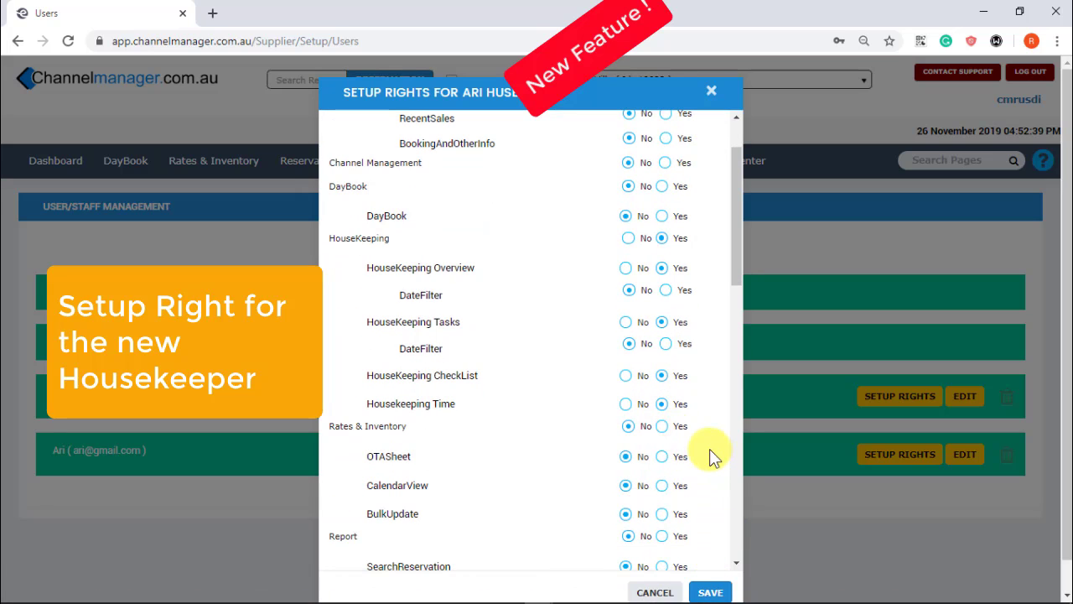
{"action": "left_click_drag", "start_coordinate": [734, 263], "coordinate": [749, 511]}
{"action": "left_click", "coordinate": [724, 587]}
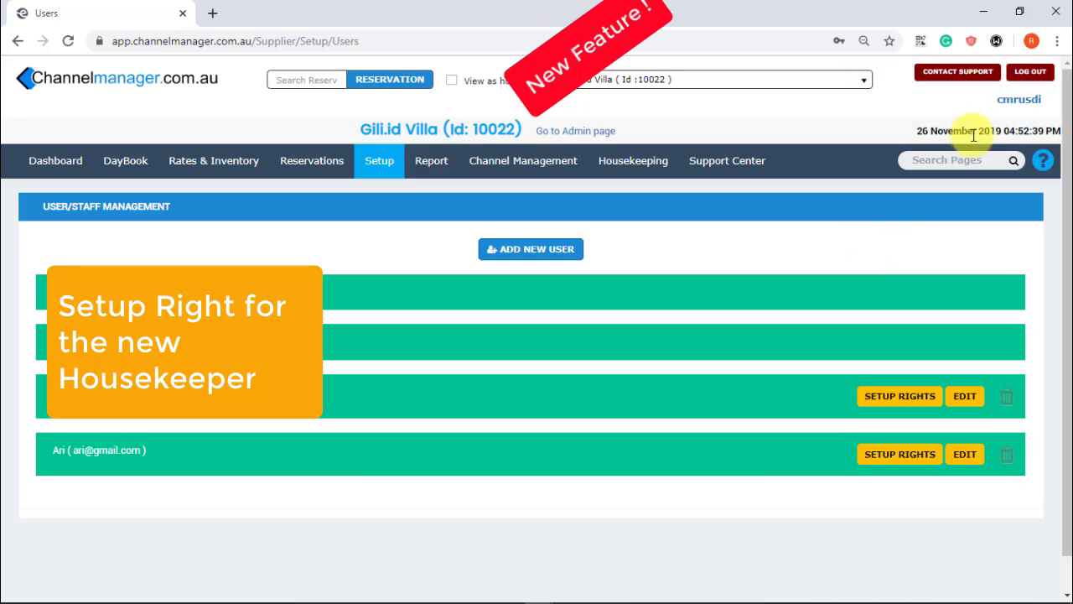
Log out of the manager account and open Housekeeping Tasks as the new housekeeper
{"action": "left_click", "coordinate": [1030, 73]}
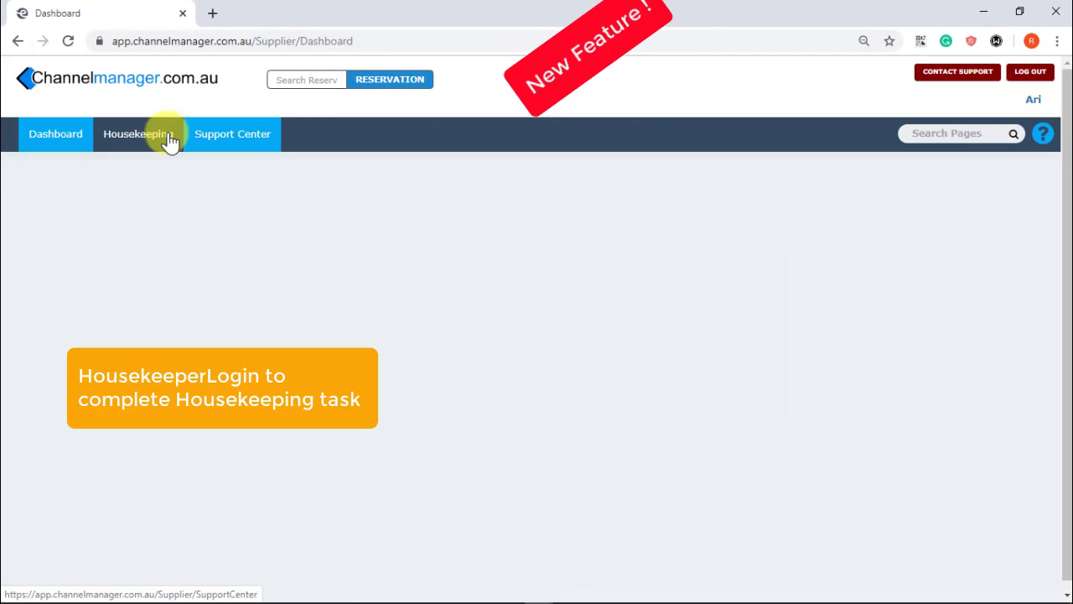
{"action": "left_click", "coordinate": [136, 136]}
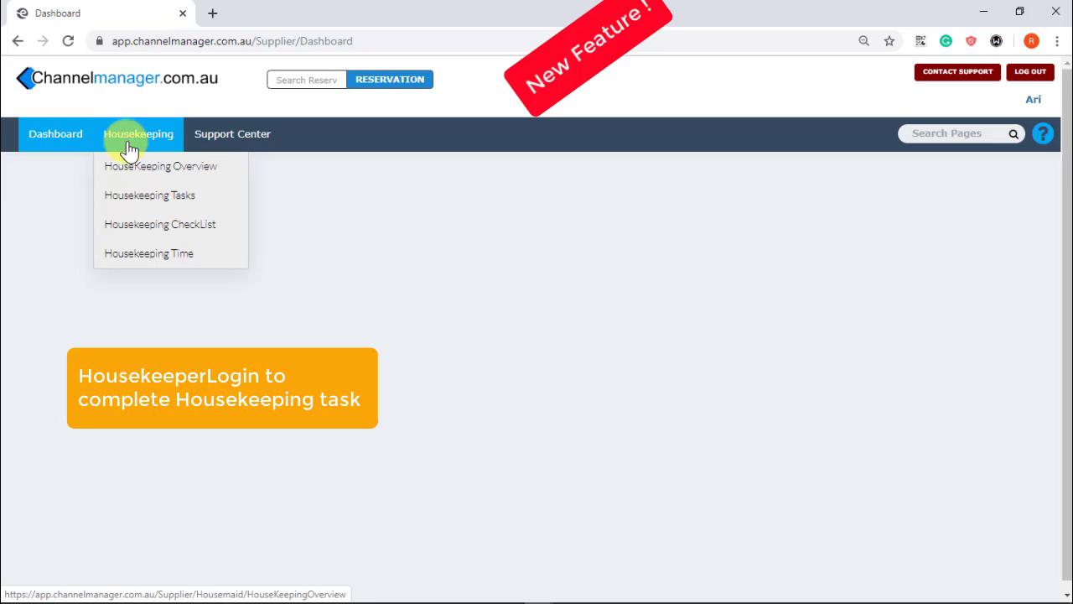
{"action": "left_click", "coordinate": [157, 197]}
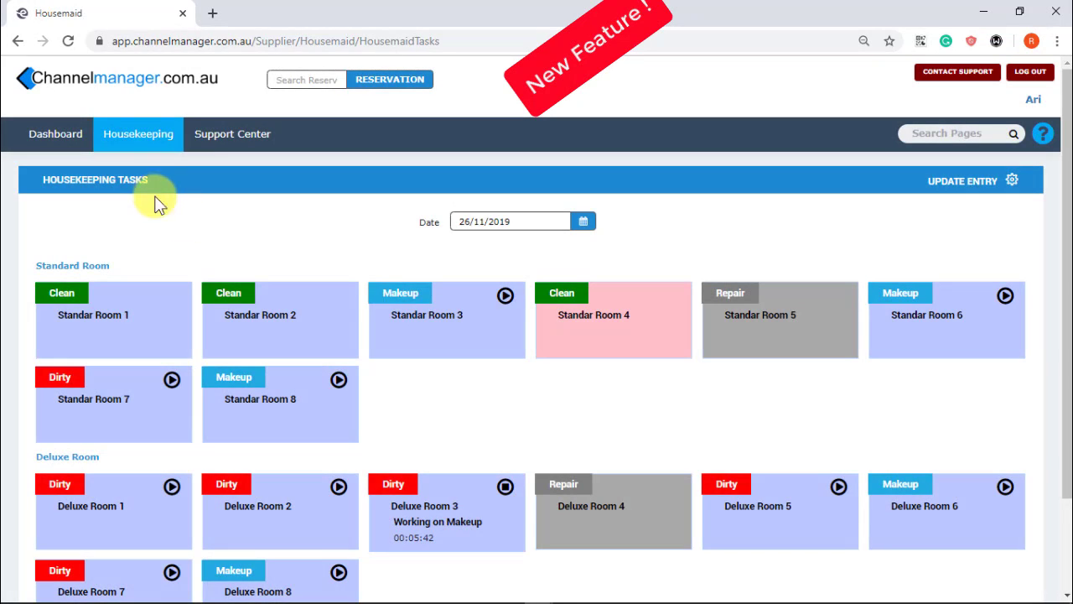
Start a housekeeping task for Deluxe Room 2 with the status change set to Clean
{"action": "scroll", "coordinate": [451, 355], "scroll_direction": "down", "scroll_amount": 3}
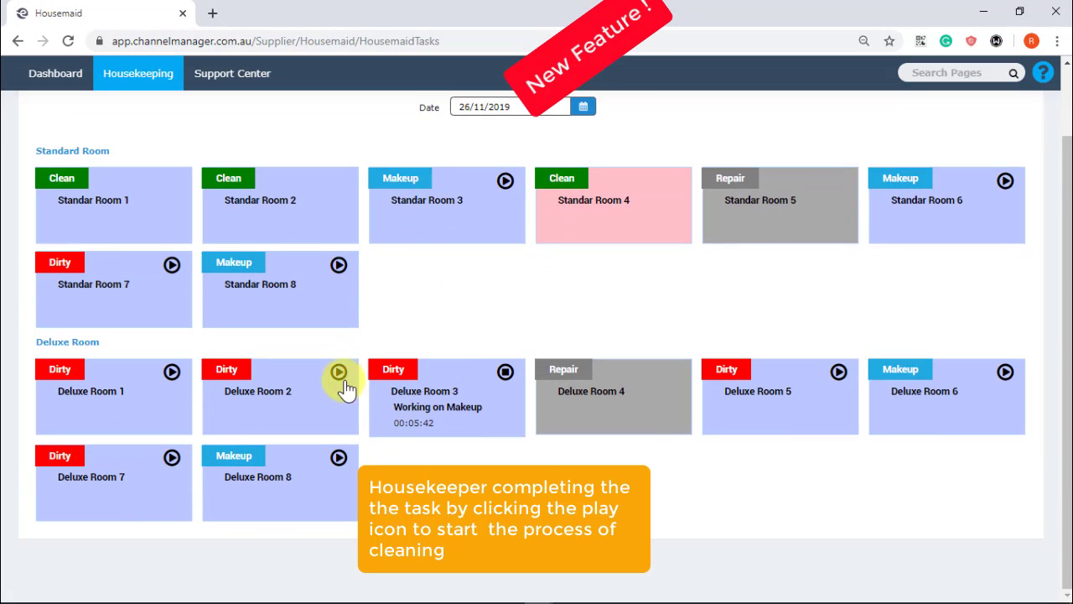
{"action": "left_click", "coordinate": [339, 373]}
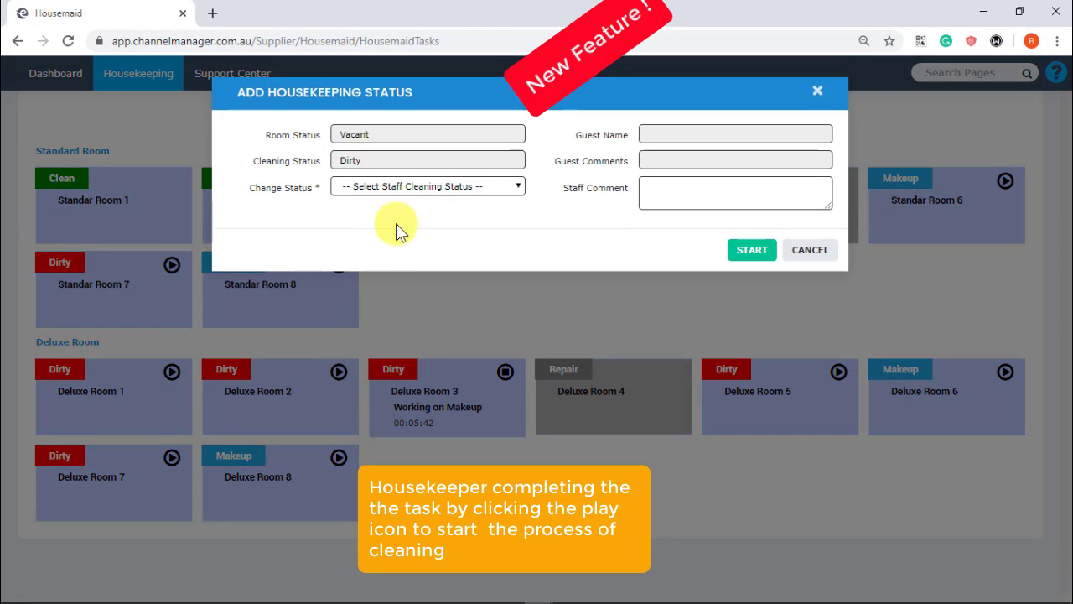
{"action": "left_click", "coordinate": [411, 187]}
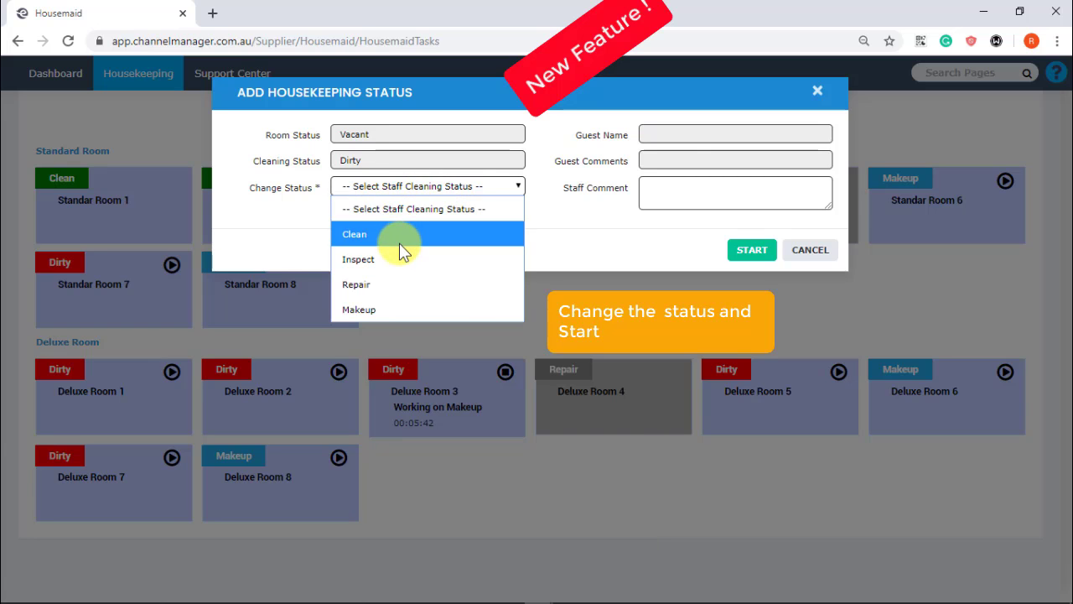
{"action": "left_click", "coordinate": [399, 243]}
{"action": "left_click", "coordinate": [752, 251]}
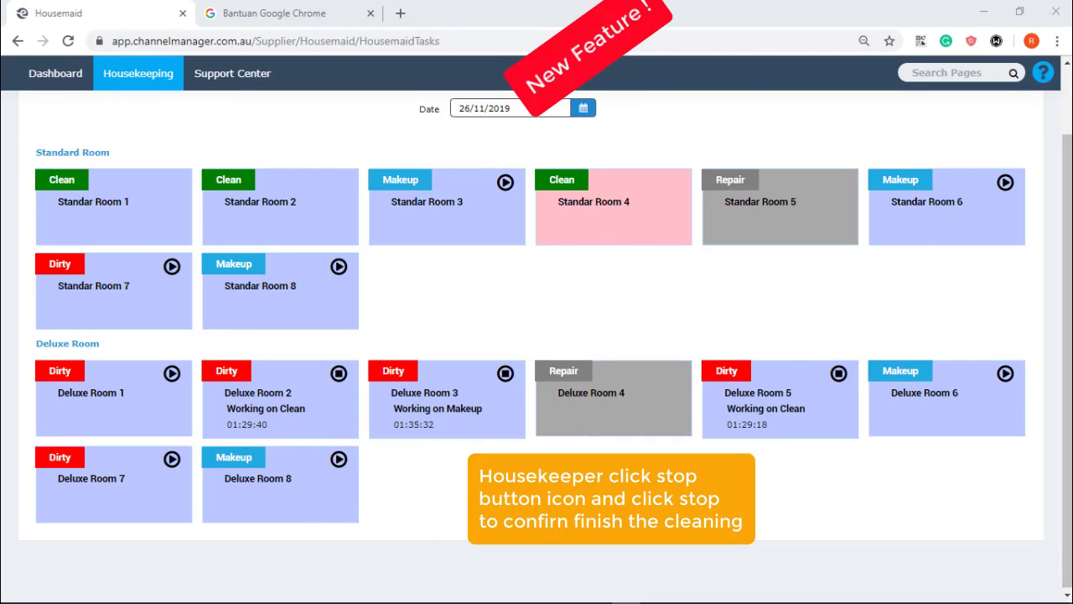
Stop the running housekeeping tasks for Deluxe Room 2, Deluxe Room 3 and Deluxe Room 5
{"action": "left_click", "coordinate": [338, 376]}
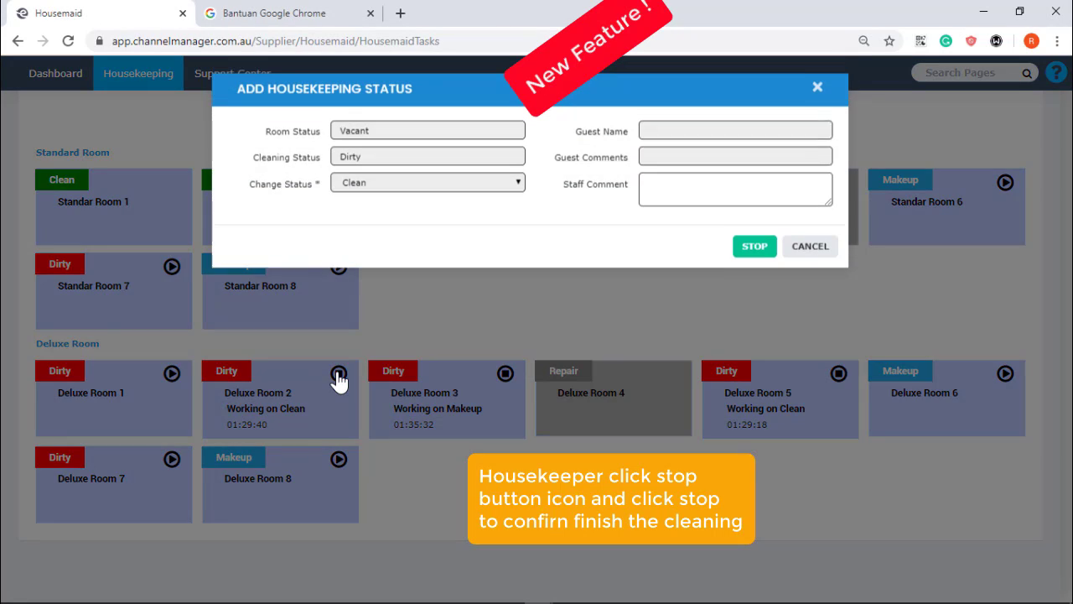
{"action": "left_click", "coordinate": [750, 251]}
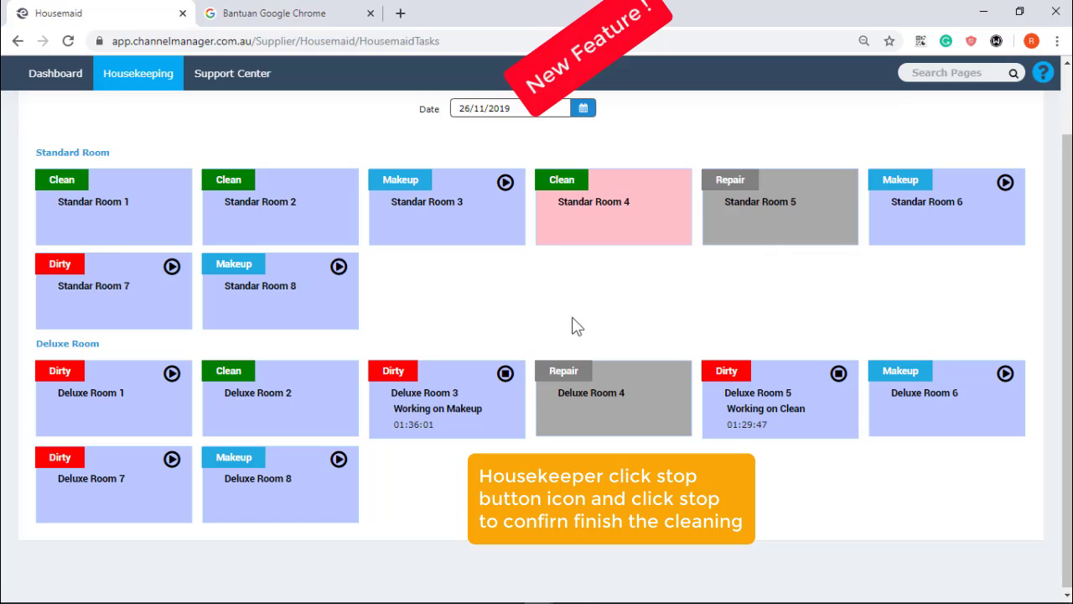
{"action": "left_click", "coordinate": [506, 374]}
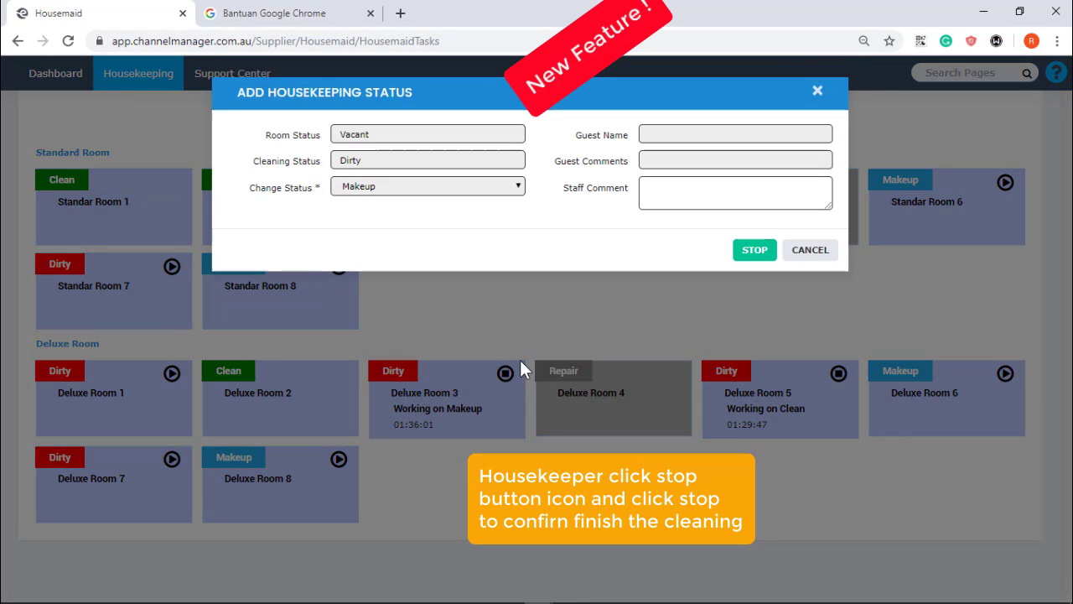
{"action": "left_click", "coordinate": [745, 254]}
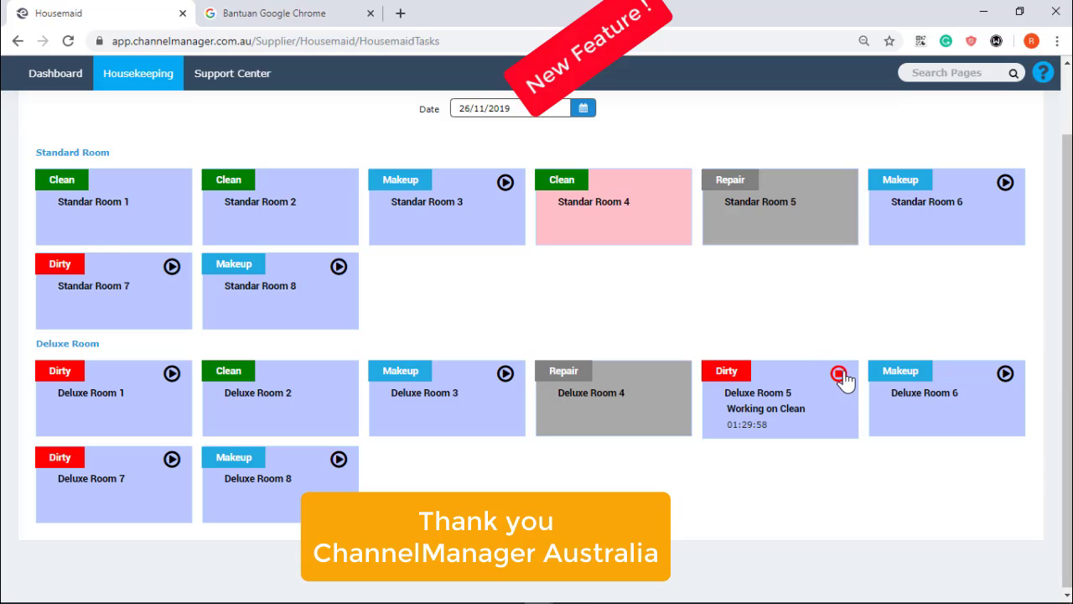
{"action": "left_click", "coordinate": [838, 374]}
{"action": "left_click", "coordinate": [748, 254]}
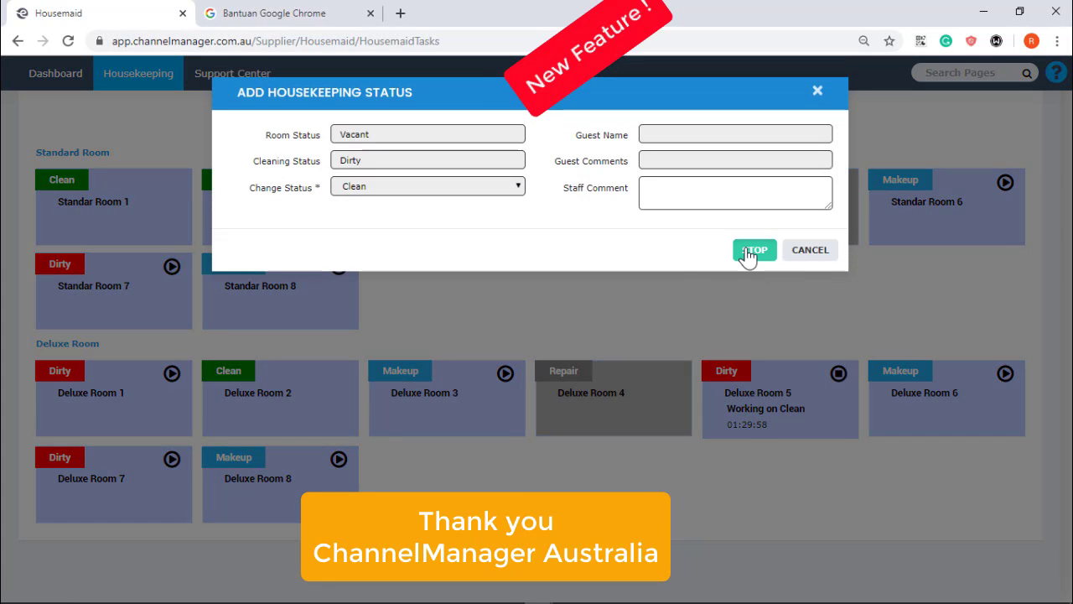